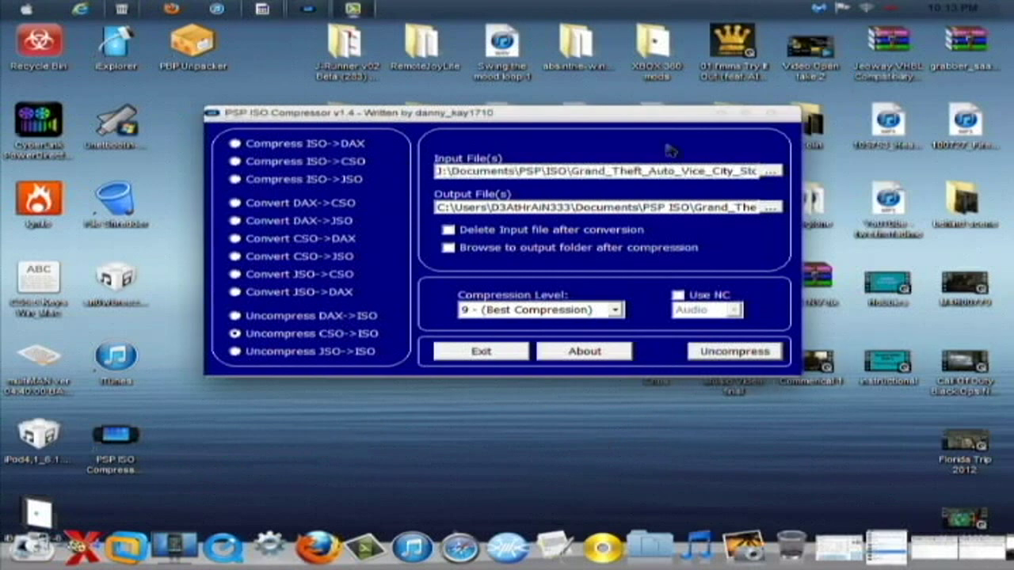
drag(629, 118, 683, 127)
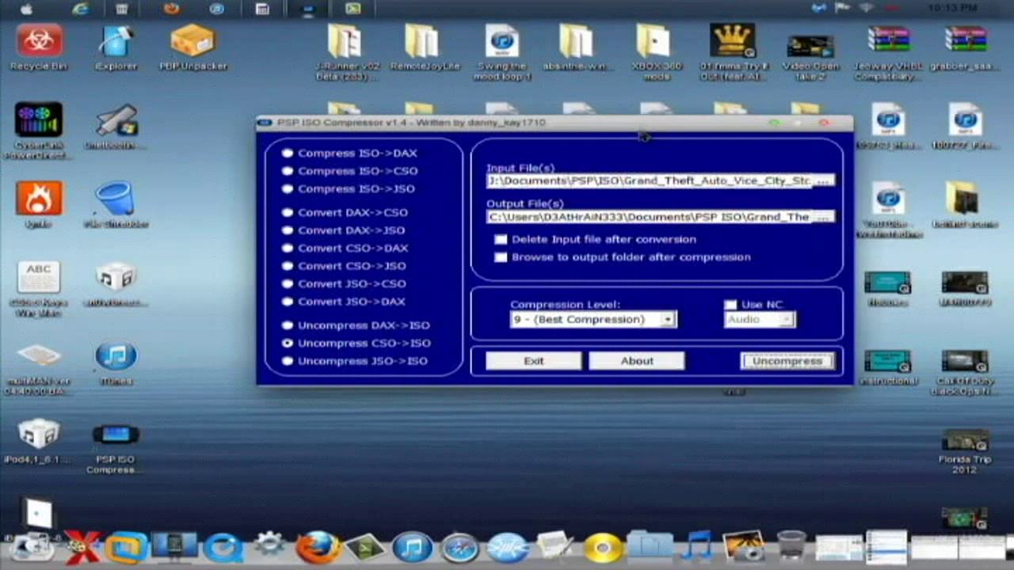
drag(646, 132, 634, 161)
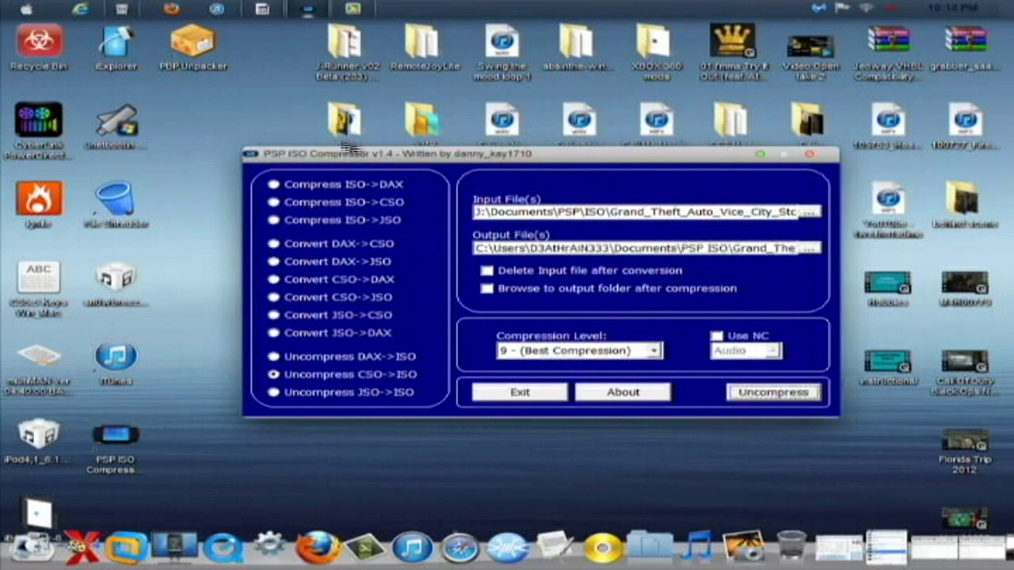
drag(331, 158, 270, 160)
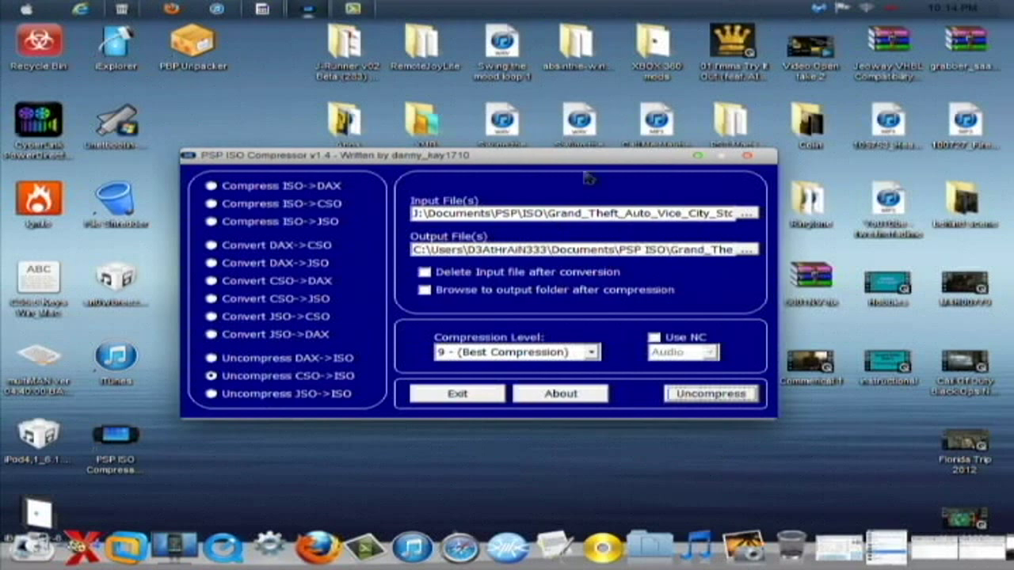
Step: Browse the My Book (J:) drive to the Documents > PSP > ISO folder to view the compressed games
click(125, 10)
click(127, 91)
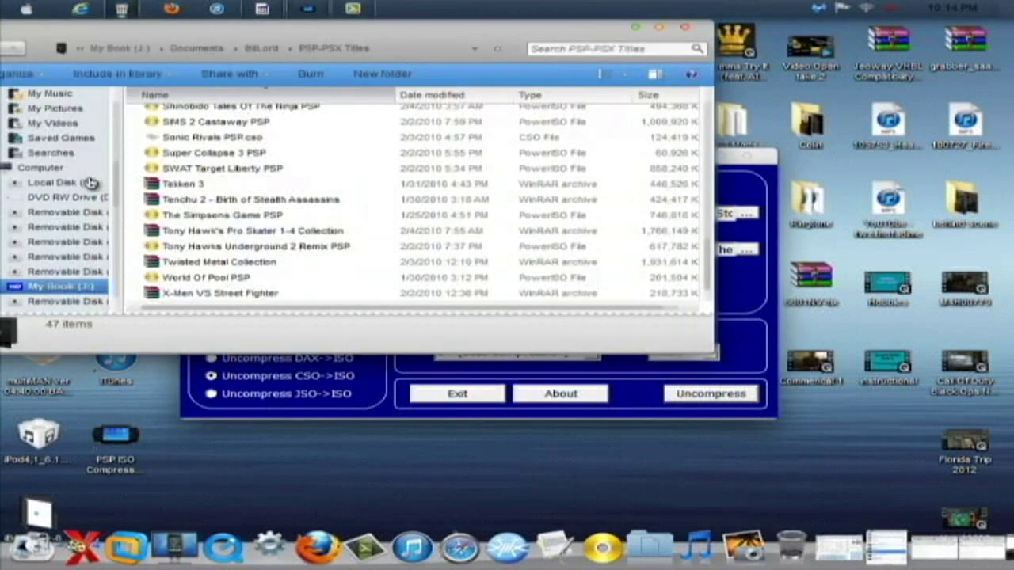
click(59, 286)
click(191, 194)
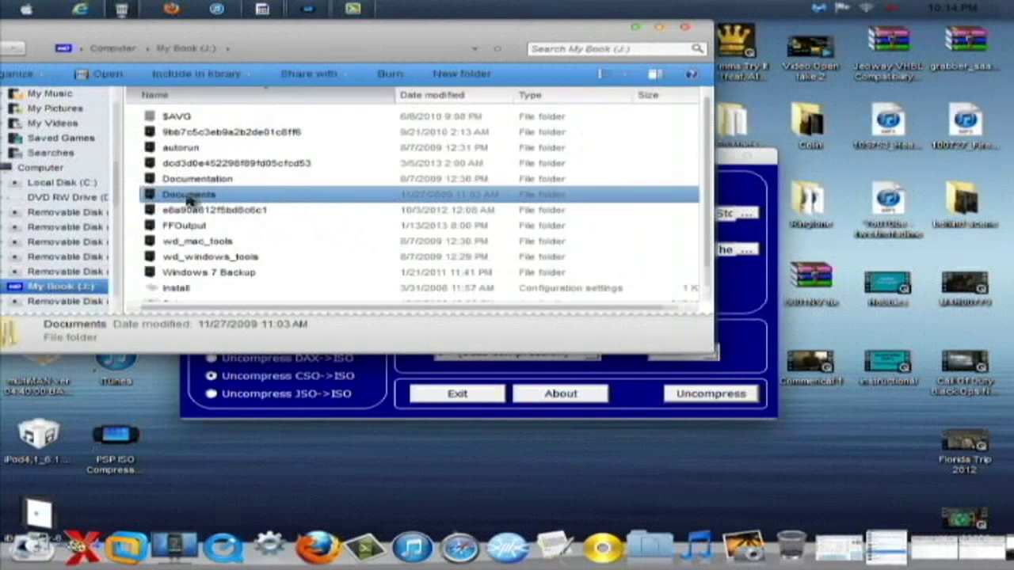
double_click(189, 195)
scroll(221, 231, down, 1)
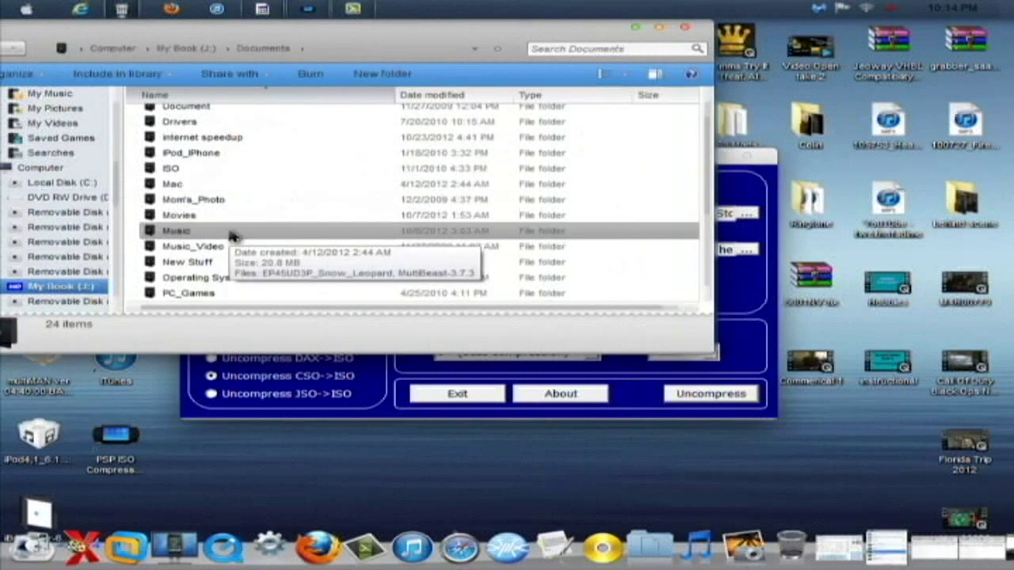
scroll(202, 252, down, 3)
double_click(195, 262)
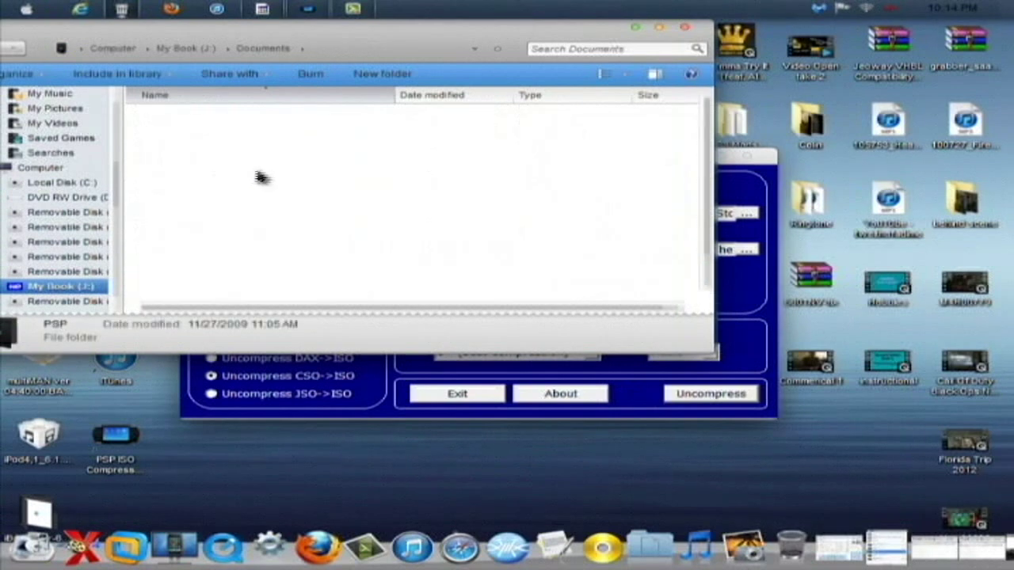
double_click(199, 210)
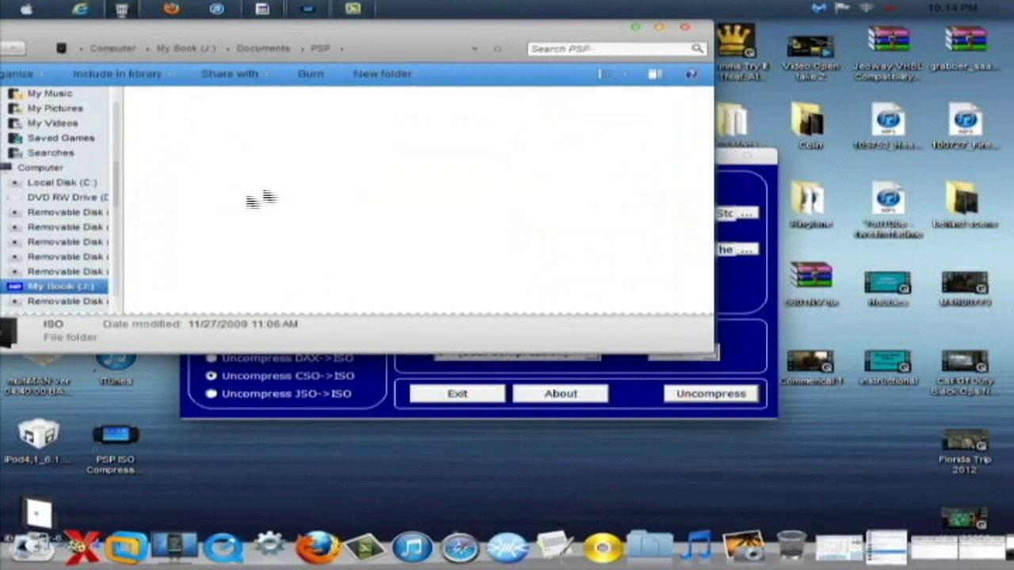
Step: Find Grand_Theft_Auto_Vice_City_Stories.cso in the ISO folder, check its type and size, and return to the PSP ISO Compressor
scroll(317, 205, down, 4)
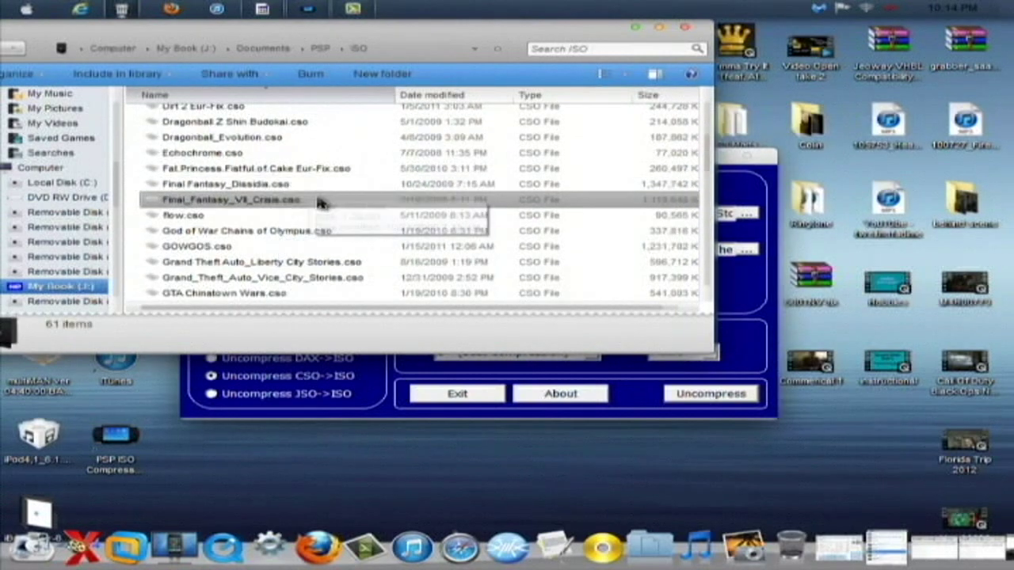
scroll(319, 203, down, 1)
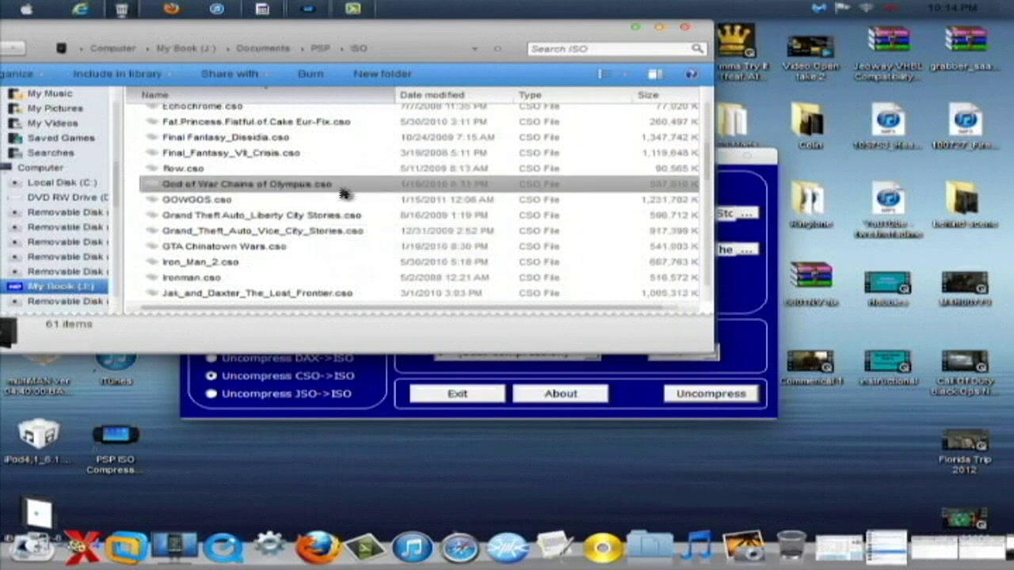
click(266, 230)
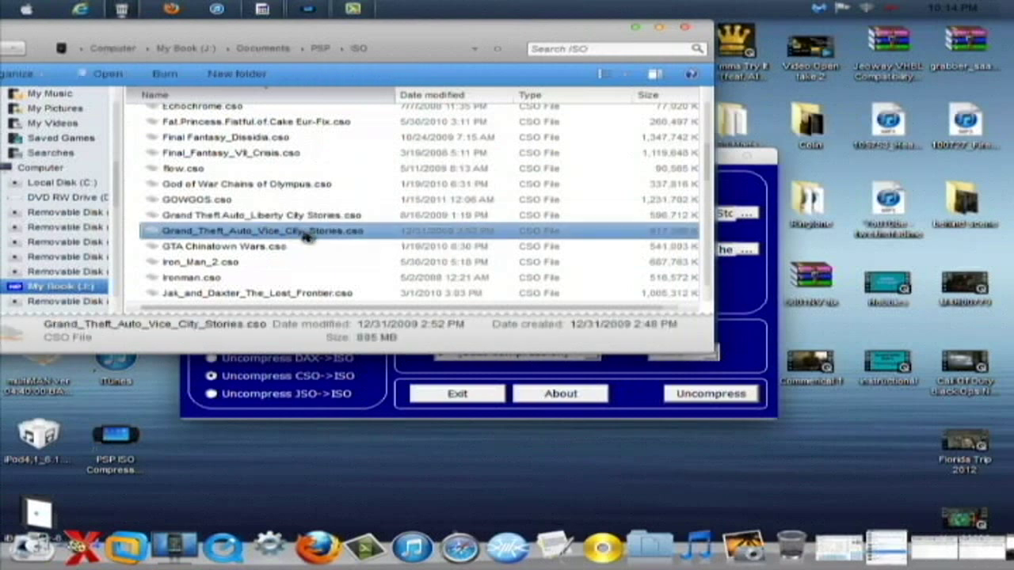
key(Return)
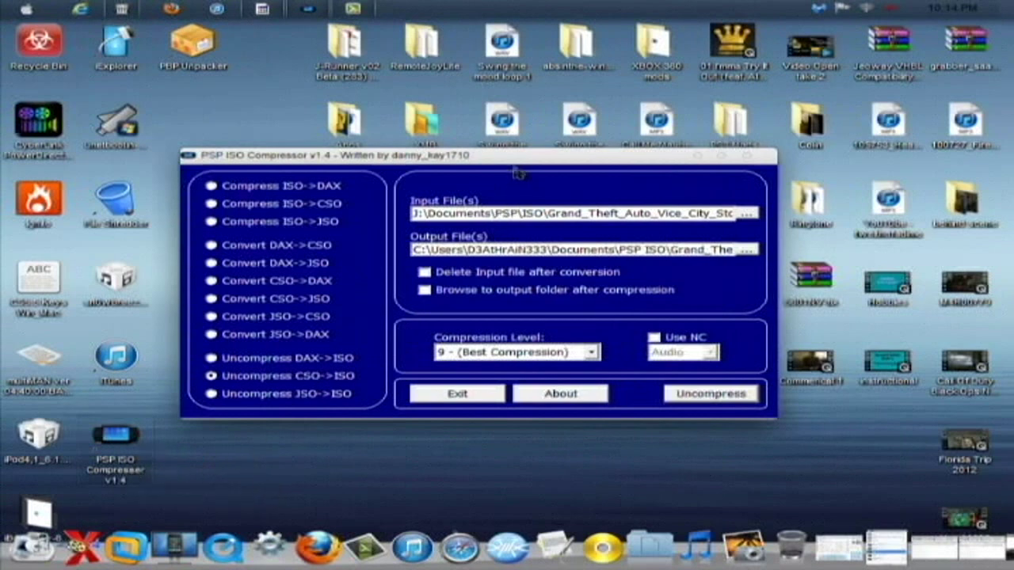
Step: Keep the current Windows color scheme without being asked again, and move the PSP ISO Compressor window slightly higher
drag(520, 163, 573, 164)
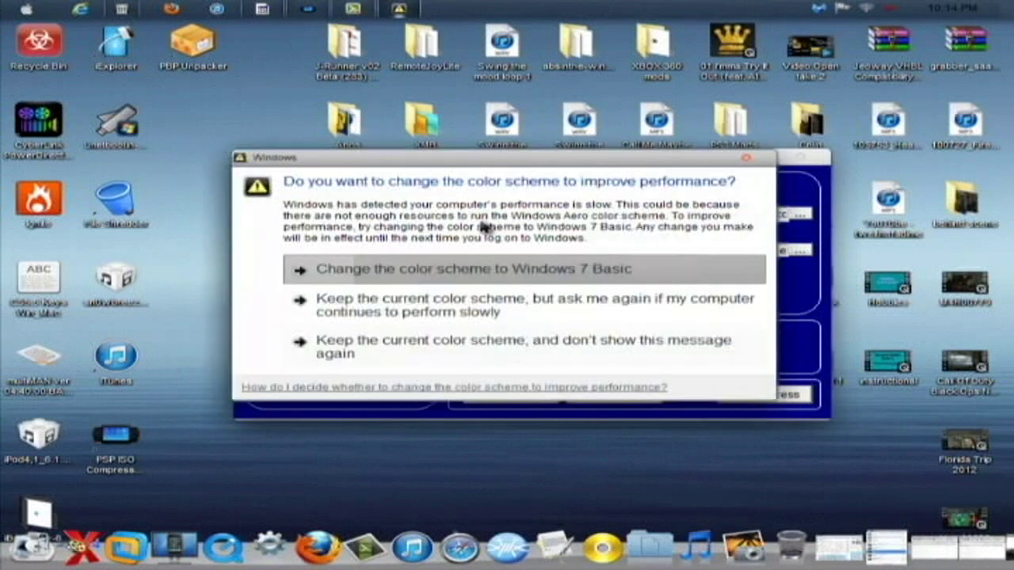
click(443, 346)
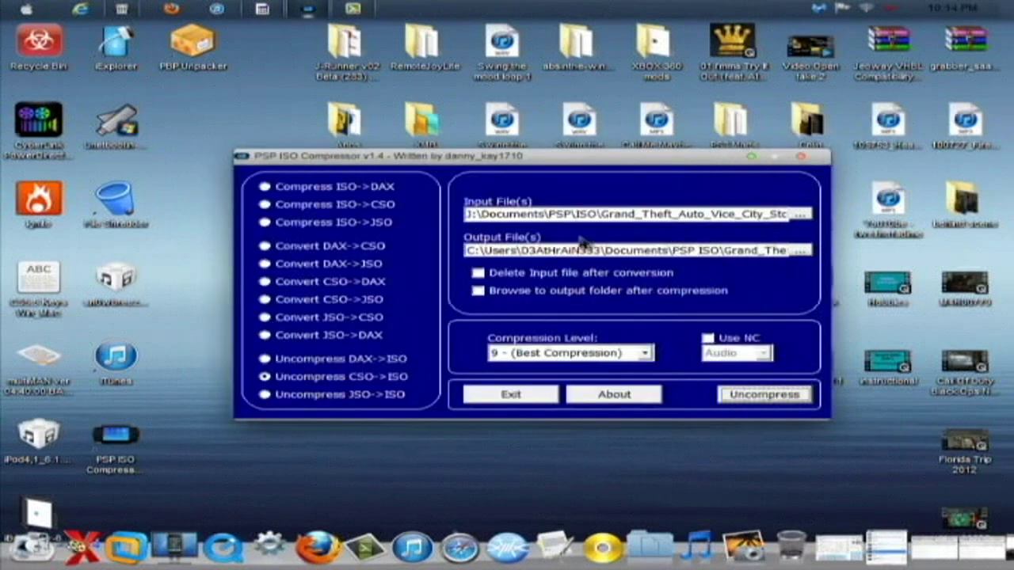
drag(601, 161, 593, 123)
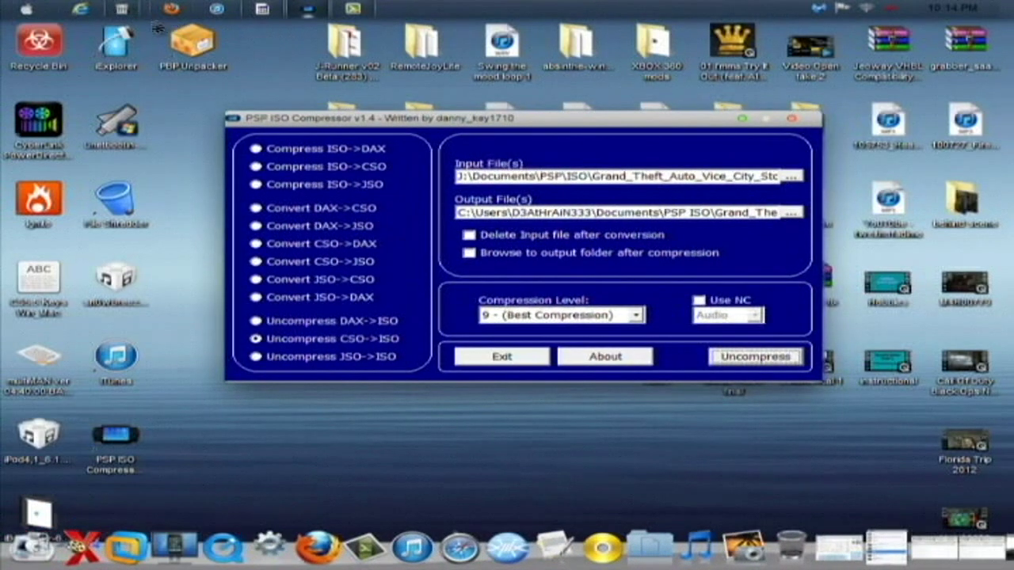
Step: Check the uncompressed Grand_Theft_Auto_Vice_City_Stories file in the Documents library's PSP ISO folder, and close the folder window
mouse_move(126, 10)
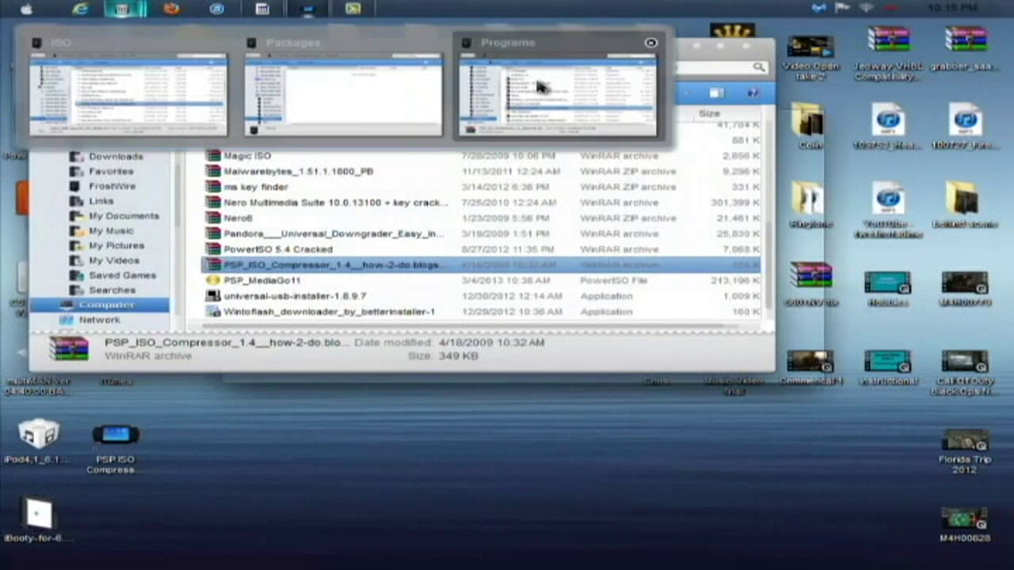
click(538, 86)
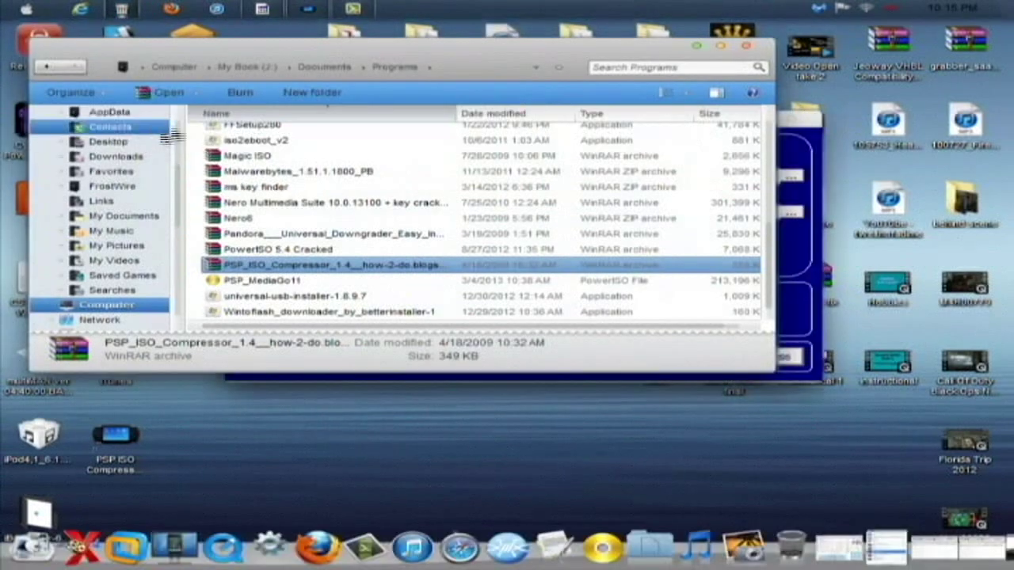
scroll(180, 130, up, 5)
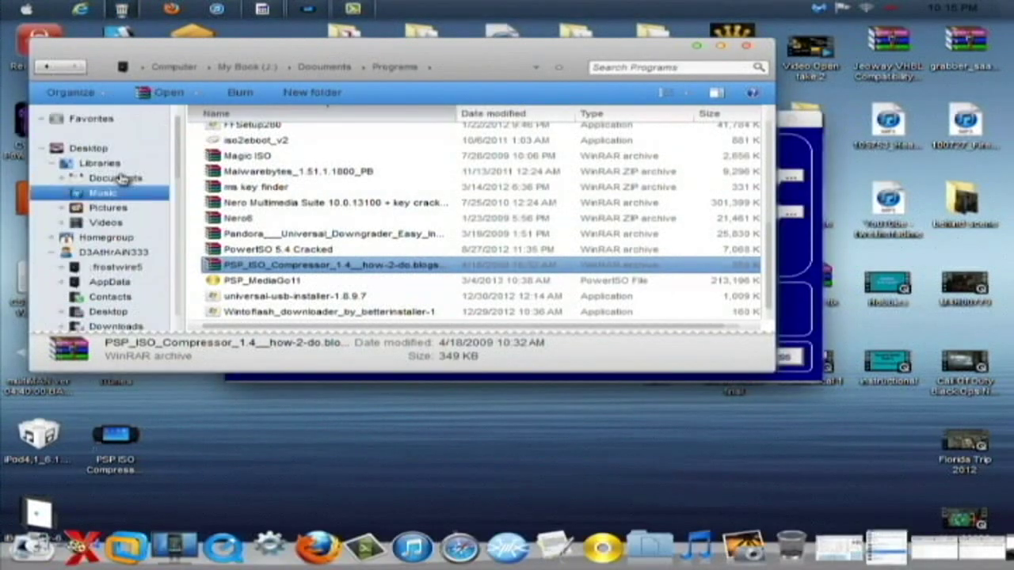
click(127, 177)
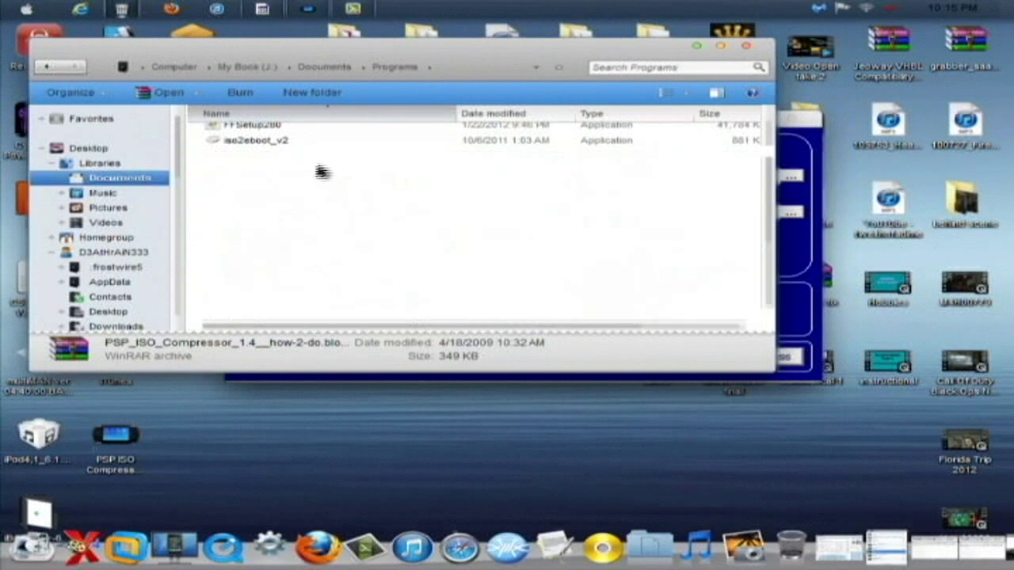
double_click(261, 300)
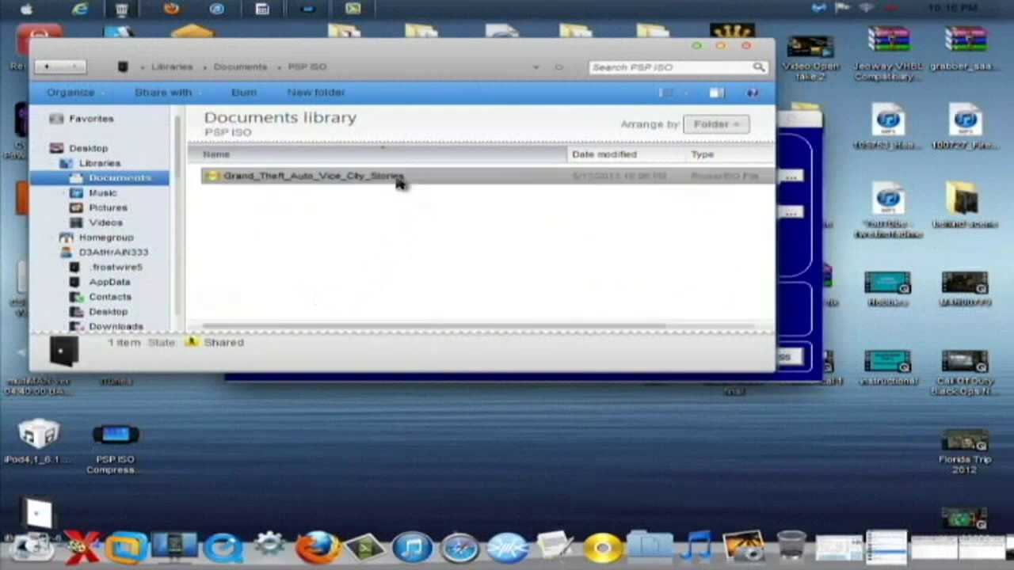
click(507, 176)
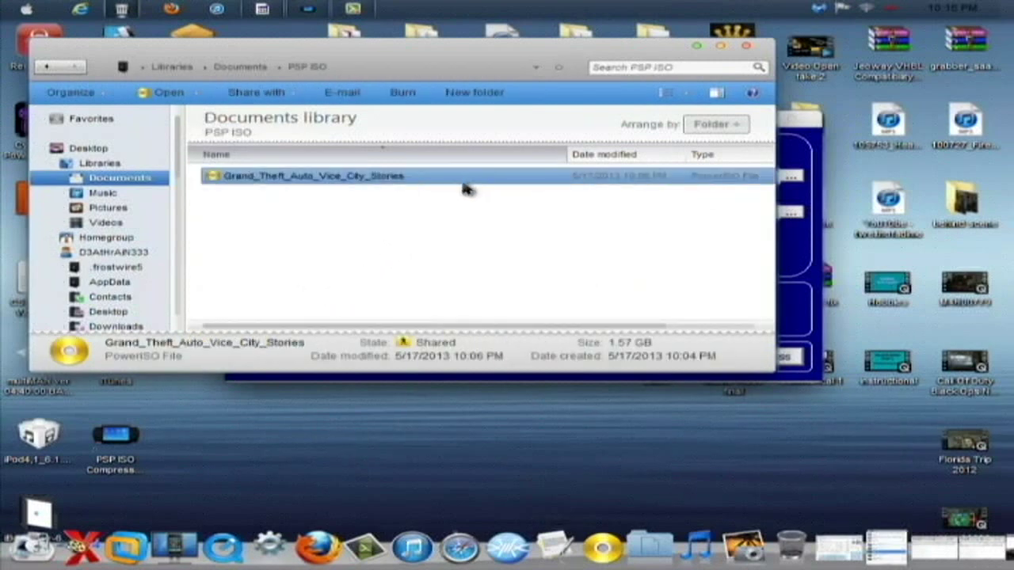
click(385, 248)
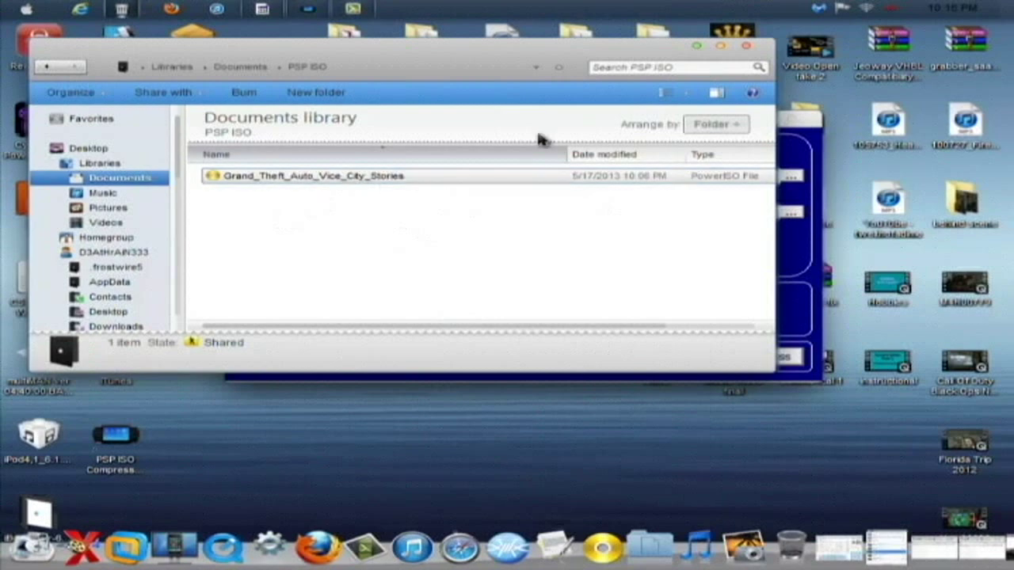
click(746, 46)
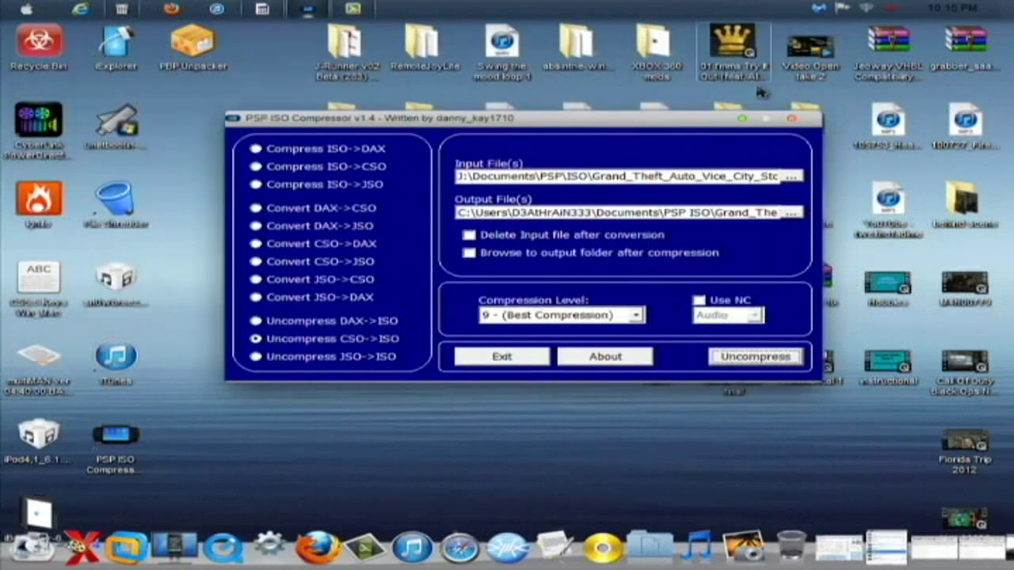
Step: Minimize the PSP ISO Compressor, show PSPtoPS3.exe in the psptops3-b22.rar archive, and switch to PSPtoPS3 with the archive closed
click(745, 119)
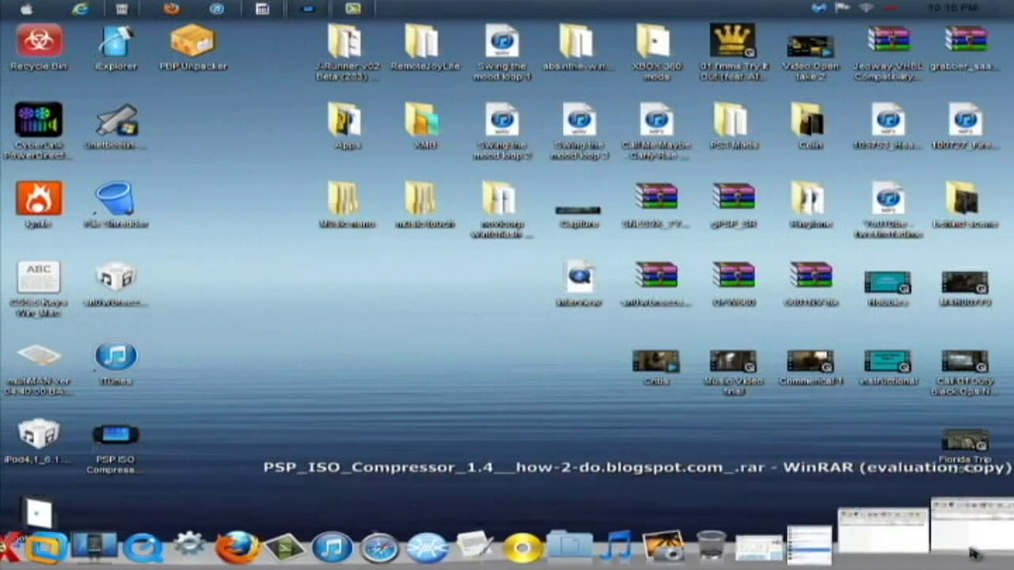
mouse_move(942, 559)
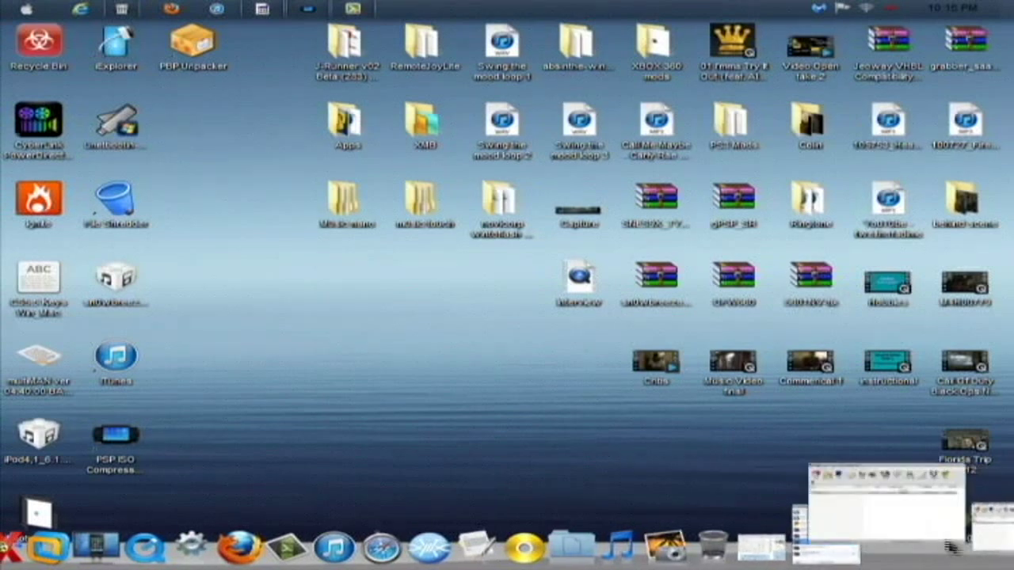
click(952, 546)
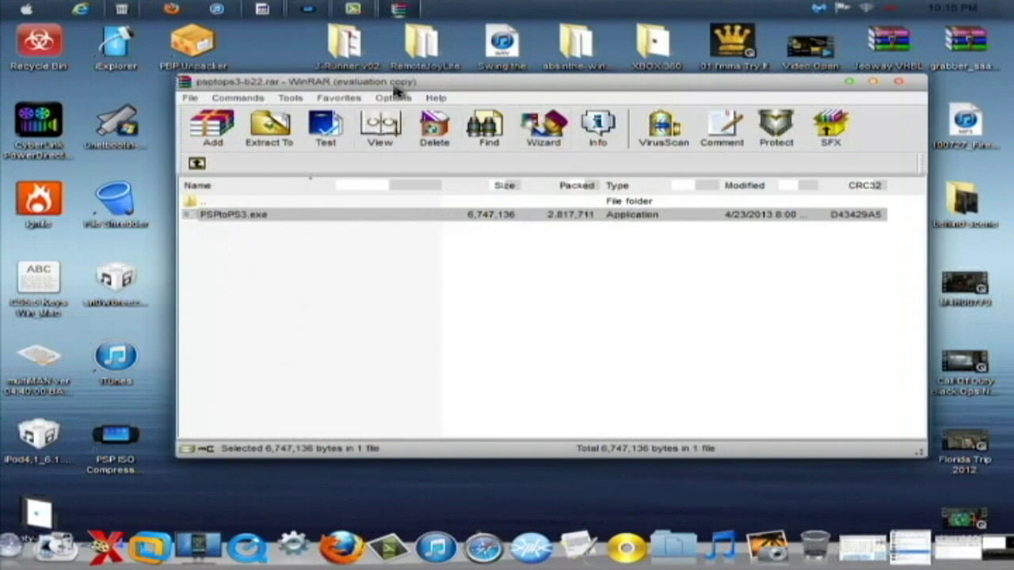
drag(404, 81, 389, 106)
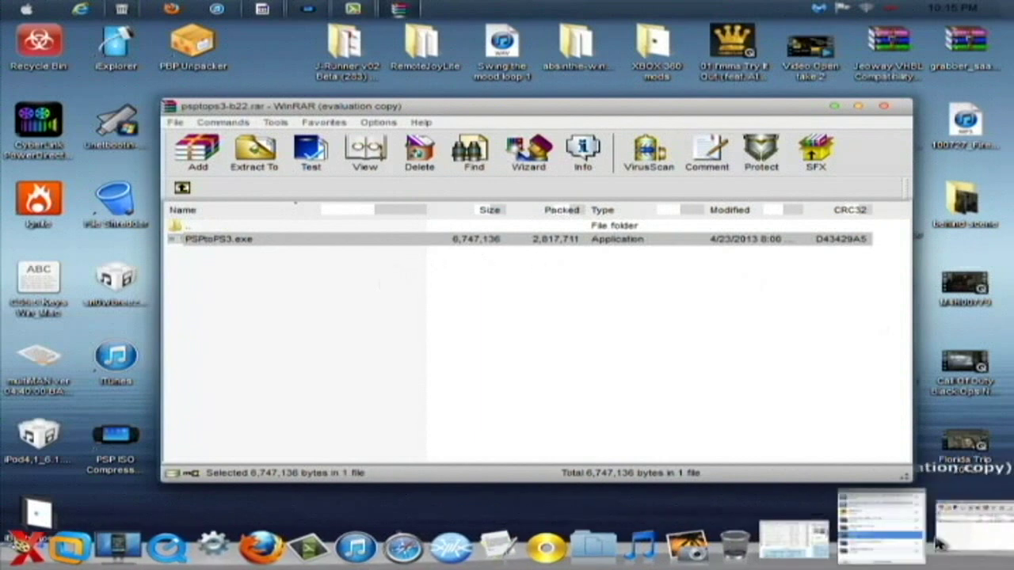
click(269, 12)
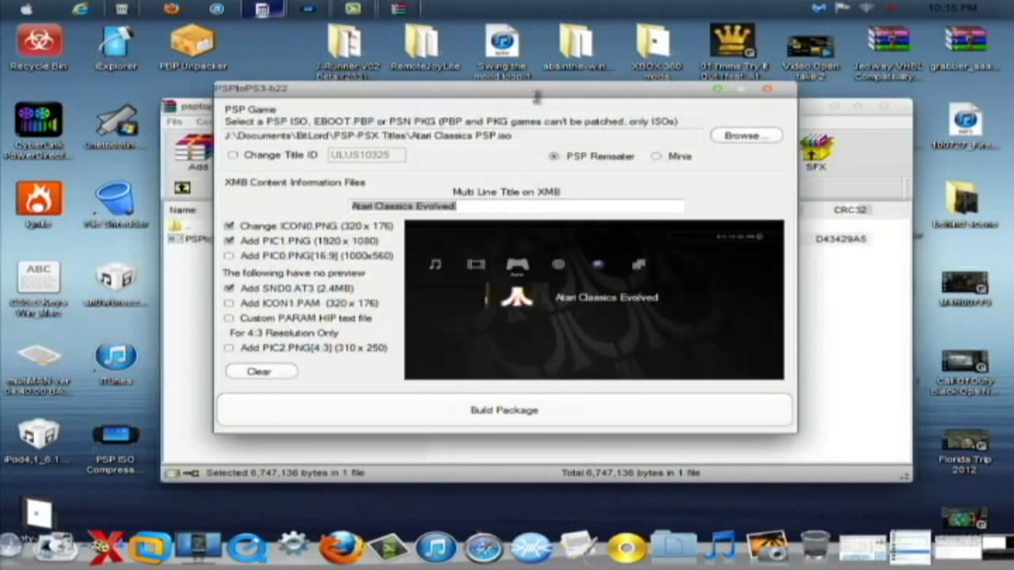
click(884, 109)
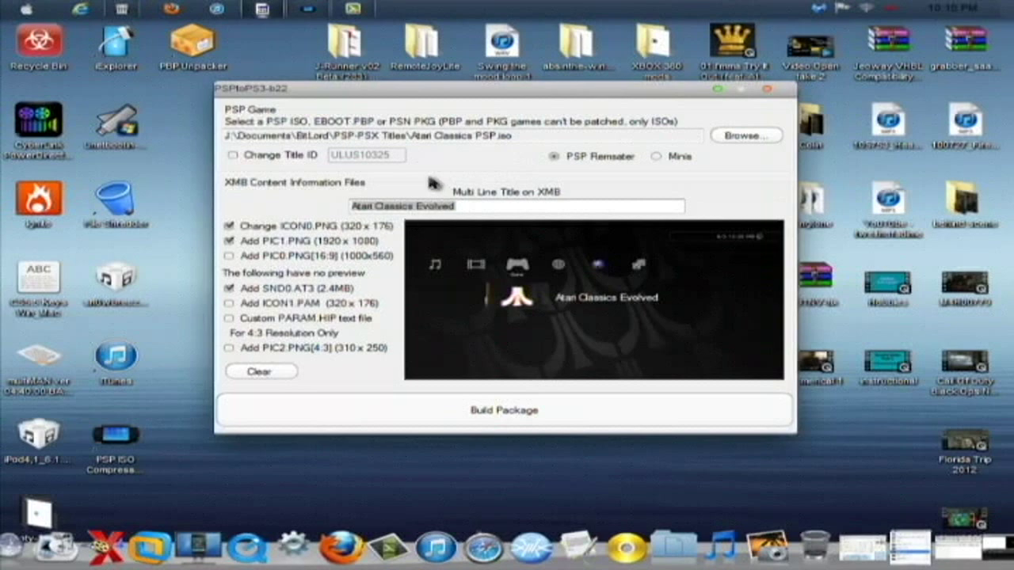
Step: Load Grand_Theft_Auto_Vice_City_Stories from the Documents library's PSP ISO folder as the PSP game
click(728, 140)
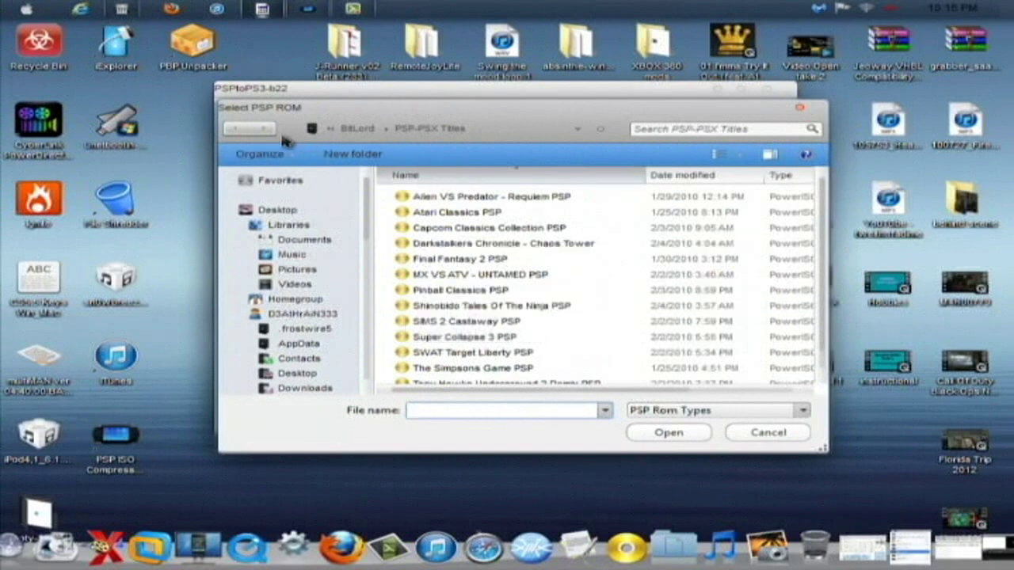
click(301, 240)
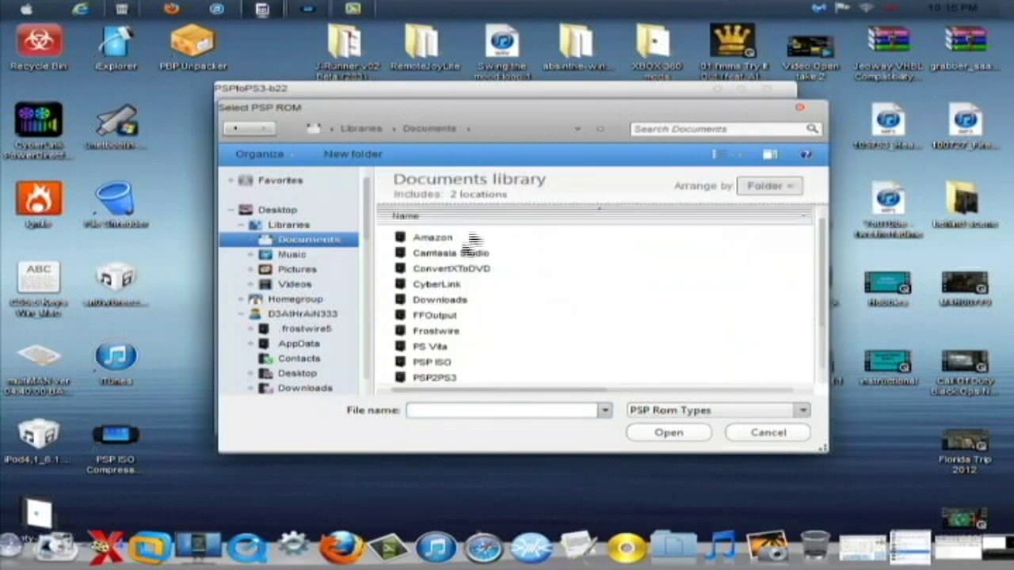
double_click(448, 363)
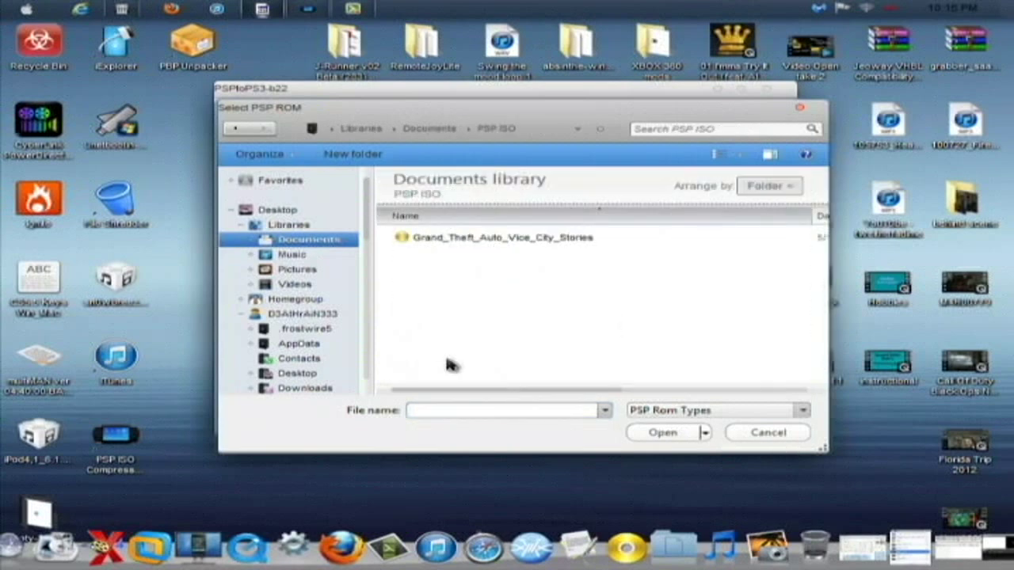
click(483, 237)
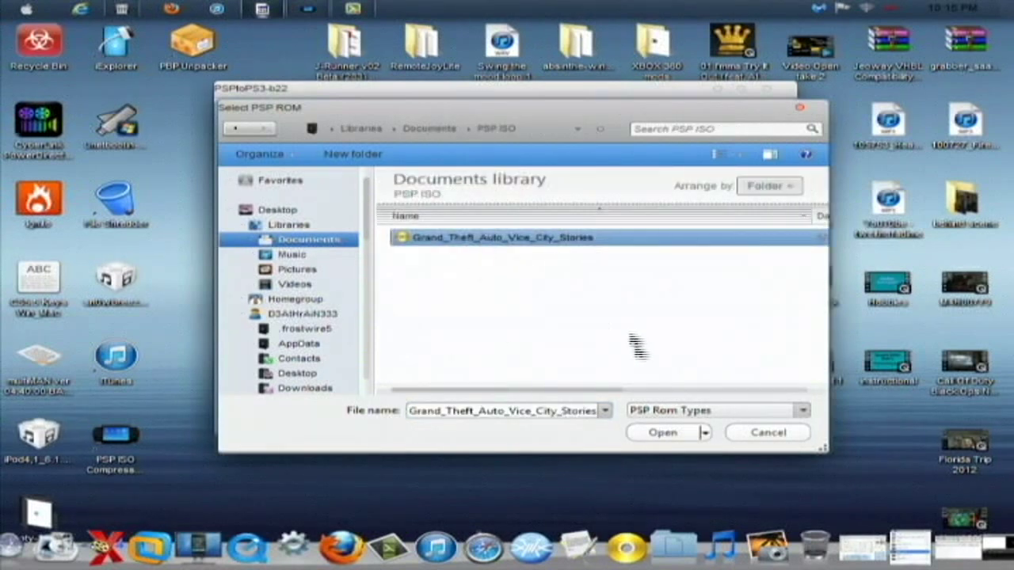
click(661, 433)
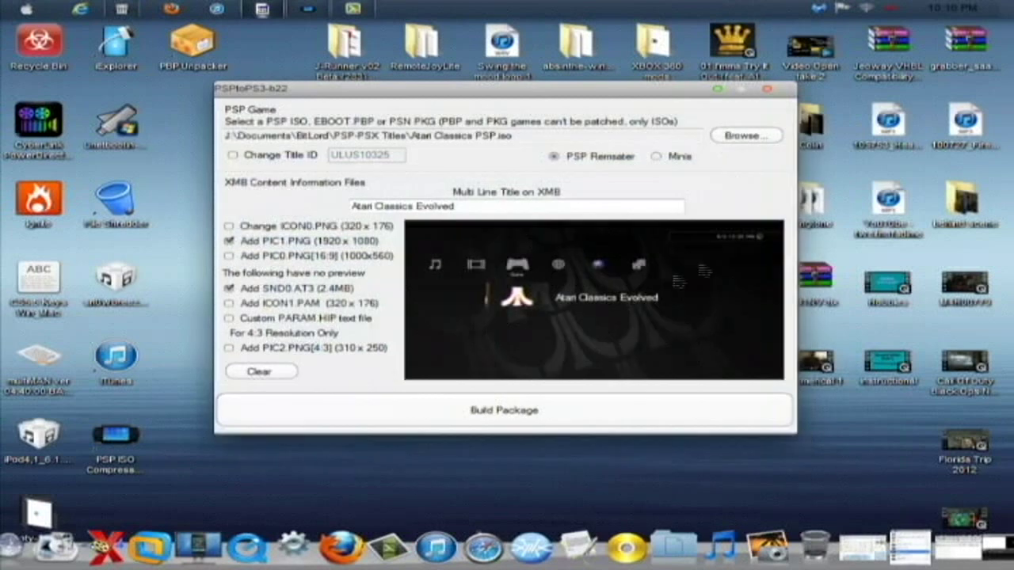
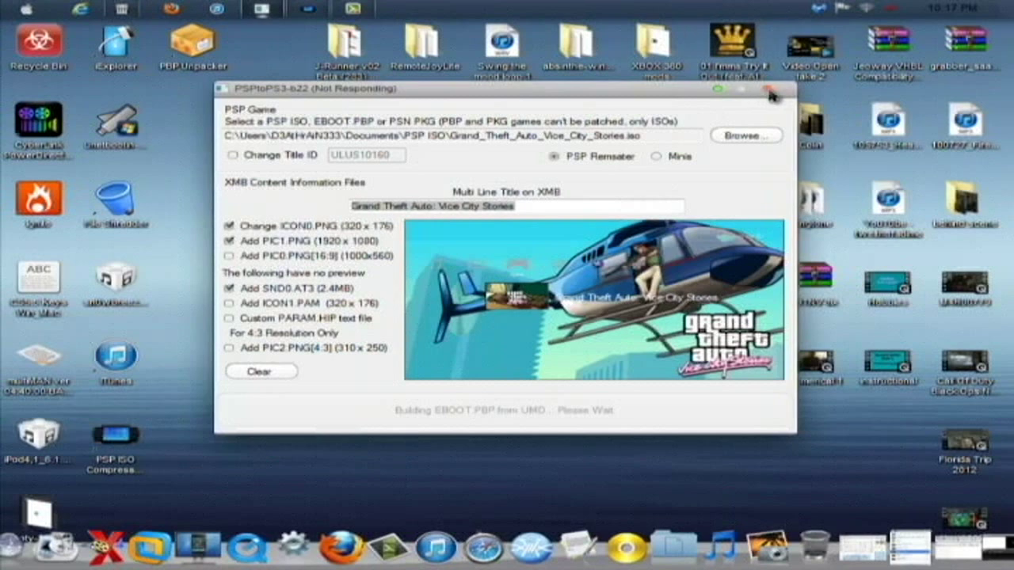
Step: Force the unresponsive PSPtoPS3 program to close
click(651, 107)
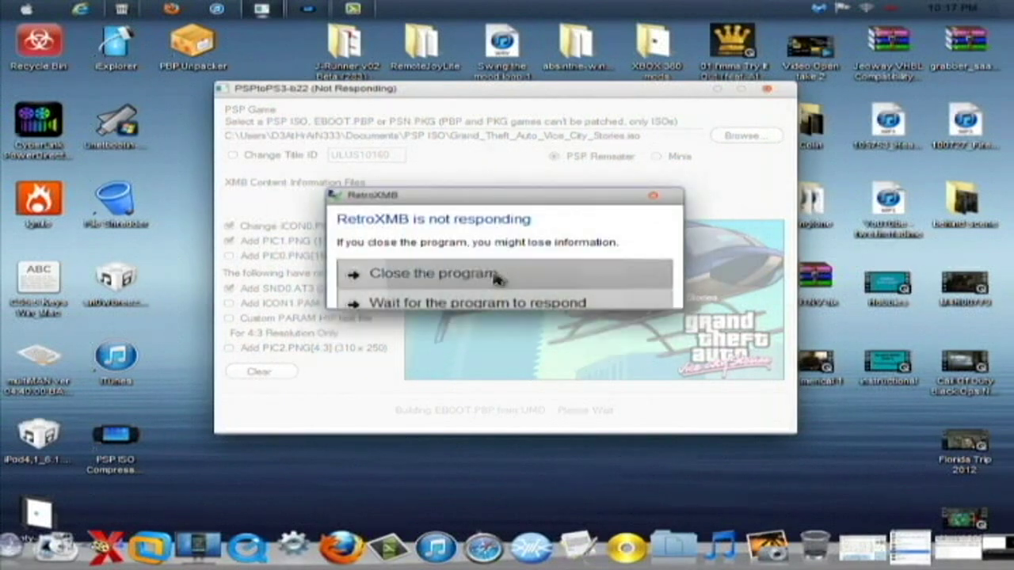
click(498, 279)
click(648, 294)
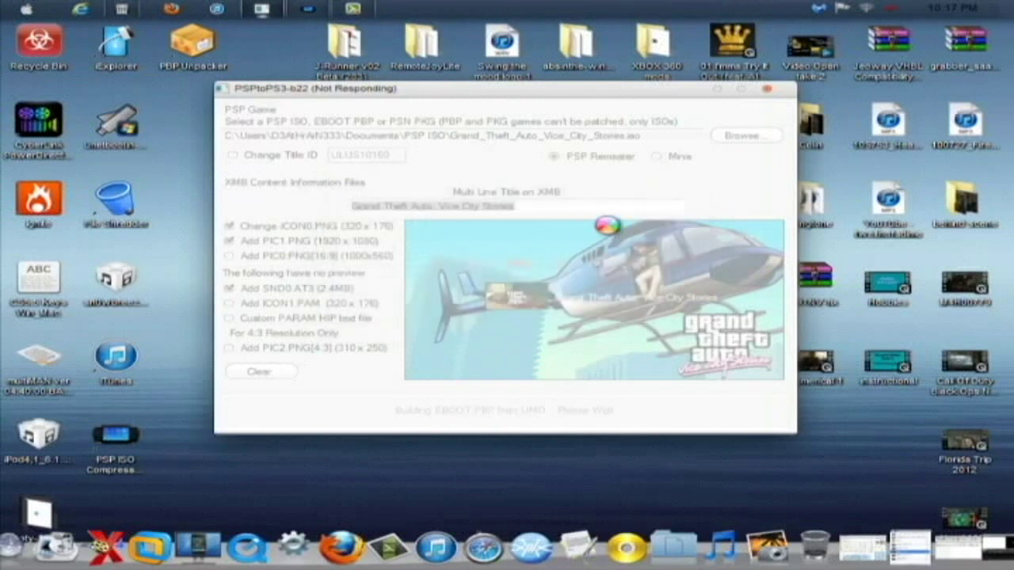
click(767, 90)
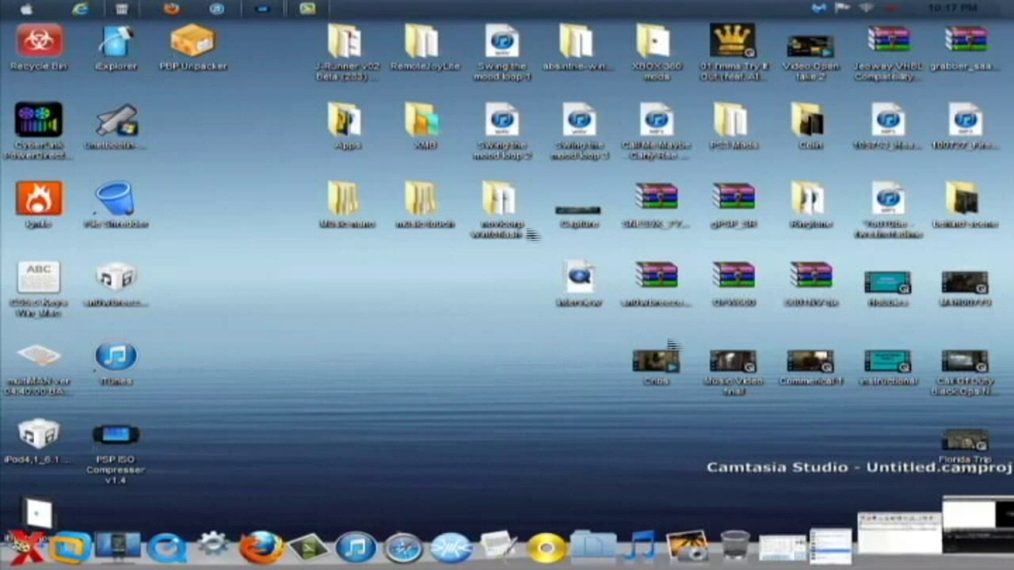
Step: Close the PSP_ISO_Compressor_1.4 archive window and bring up the Packages folder on the removable disk
click(307, 8)
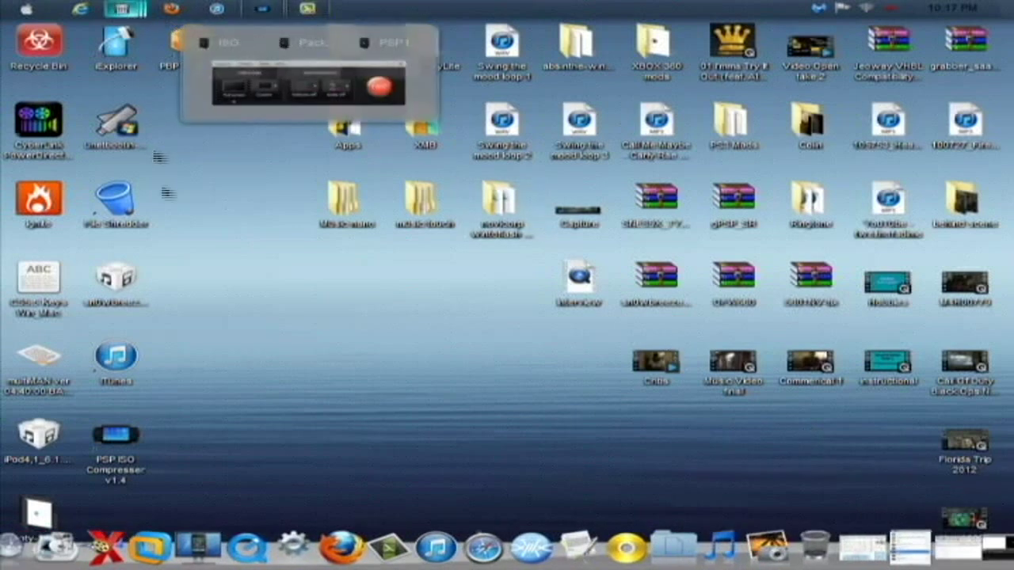
mouse_move(125, 10)
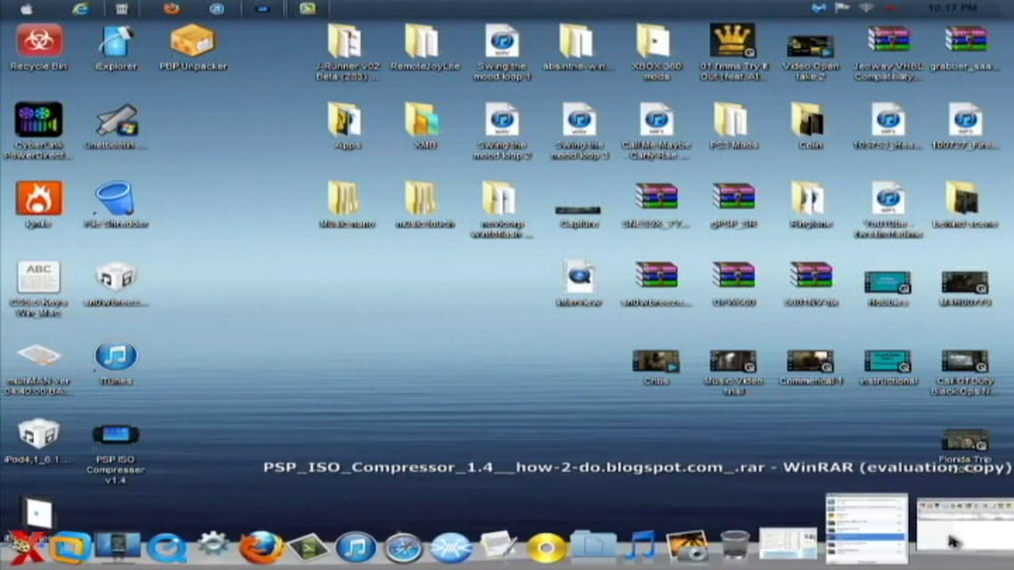
right_click(954, 540)
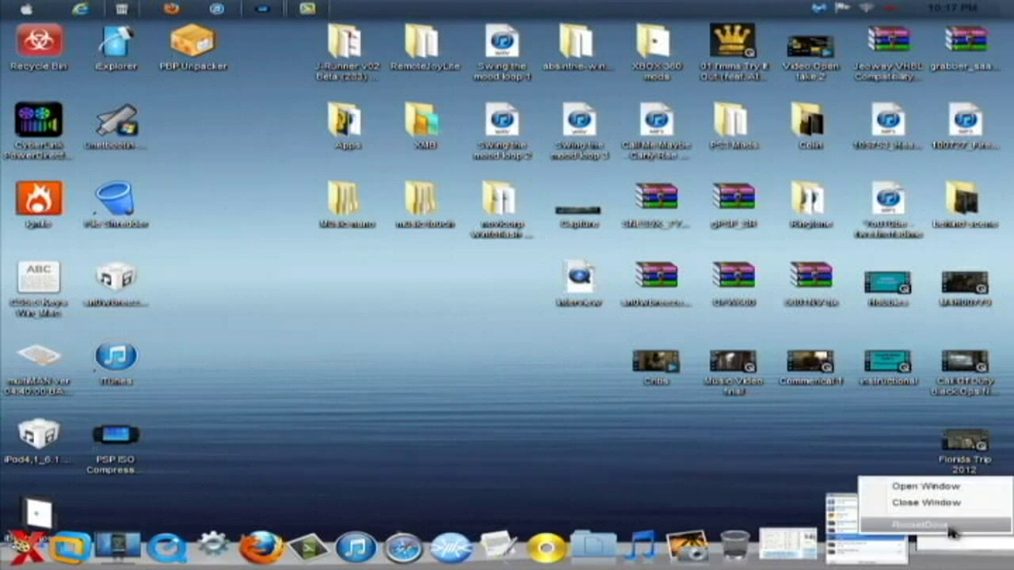
click(962, 504)
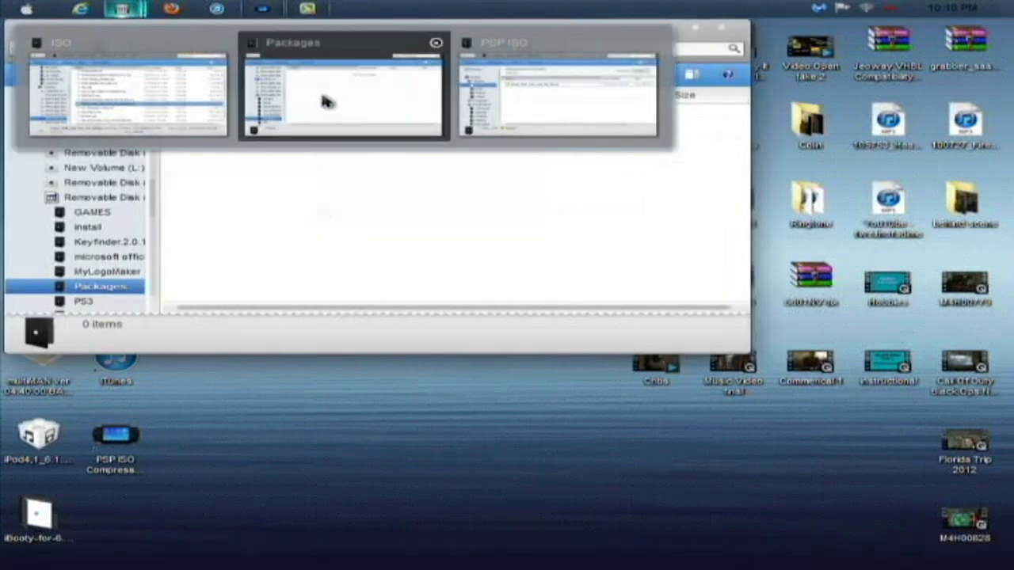
click(323, 96)
scroll(154, 111, up, 10)
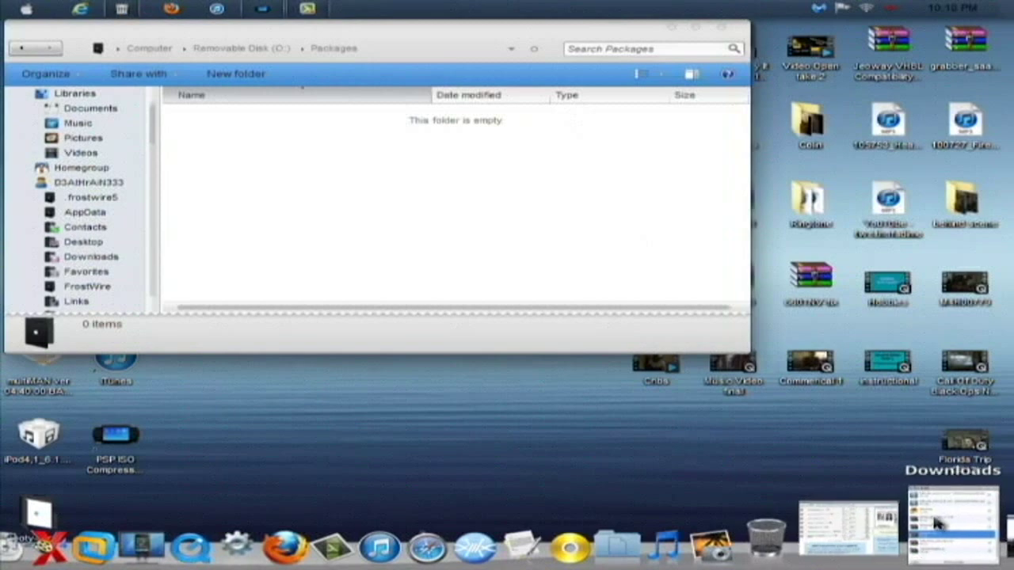
Step: Open psptops3-b22.rar from the browser's download list, and minimize the Packages folder and Downloads windows
click(943, 524)
right_click(277, 393)
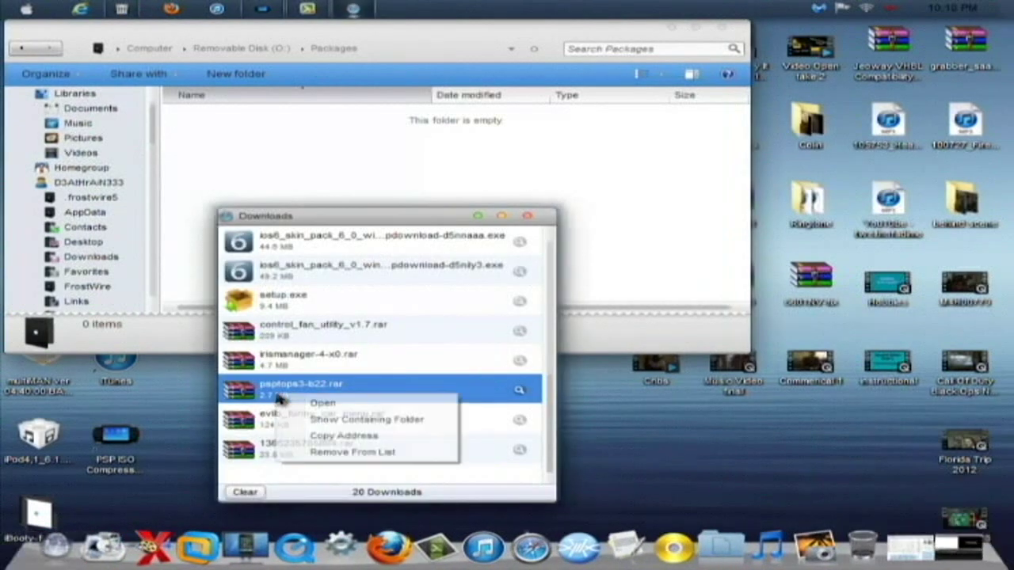
click(342, 418)
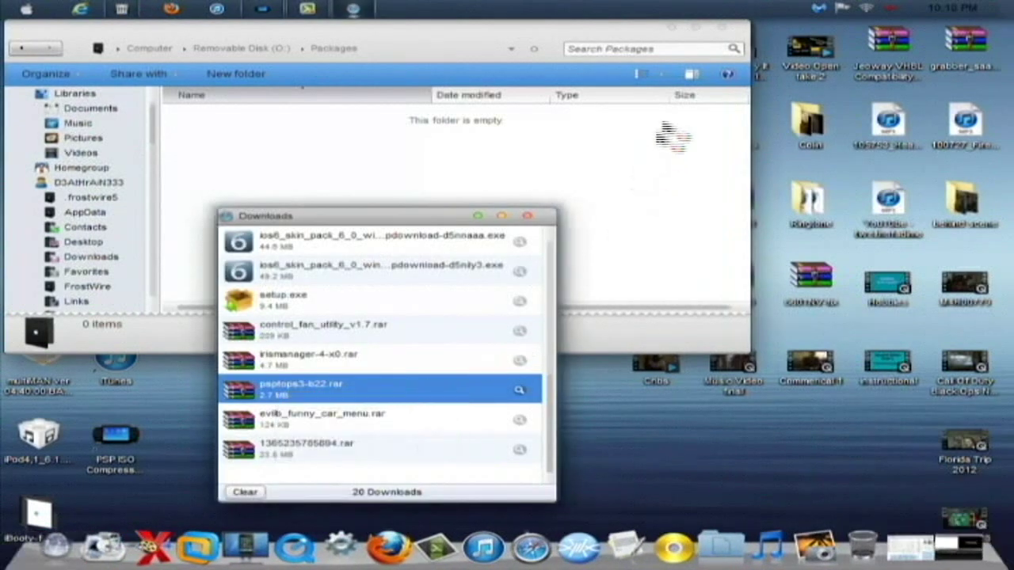
click(675, 34)
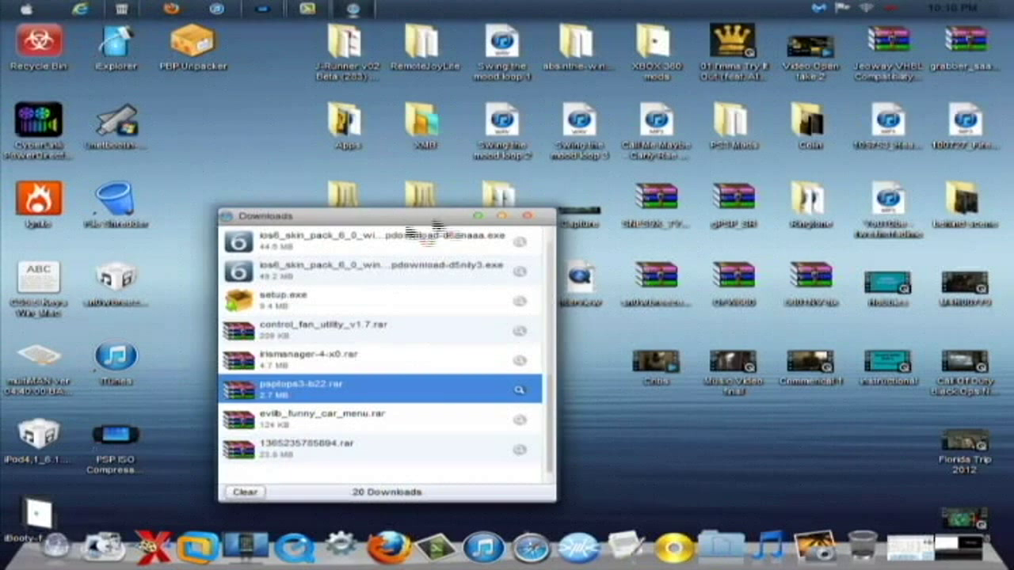
click(478, 218)
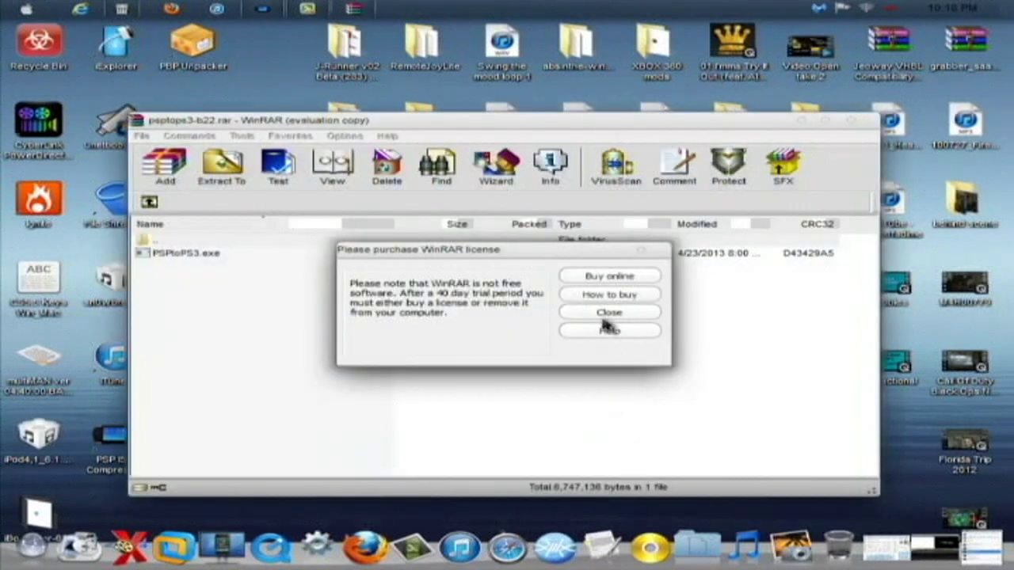
Step: Launch PSPtoPS3.exe from the psptops3-b22.rar archive, dismissing the license reminder, and minimize the archive window
click(609, 312)
click(144, 257)
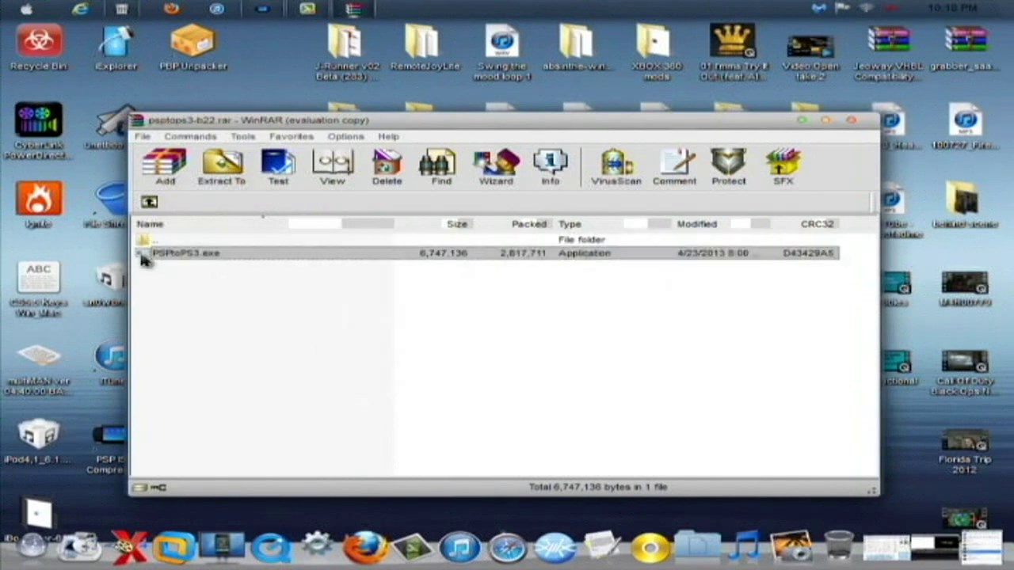
double_click(144, 256)
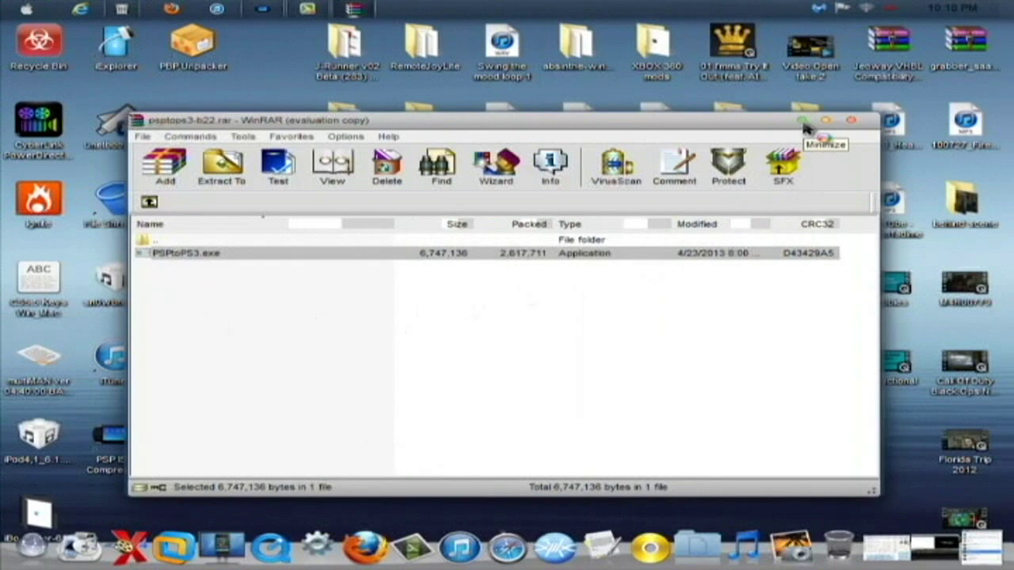
click(804, 120)
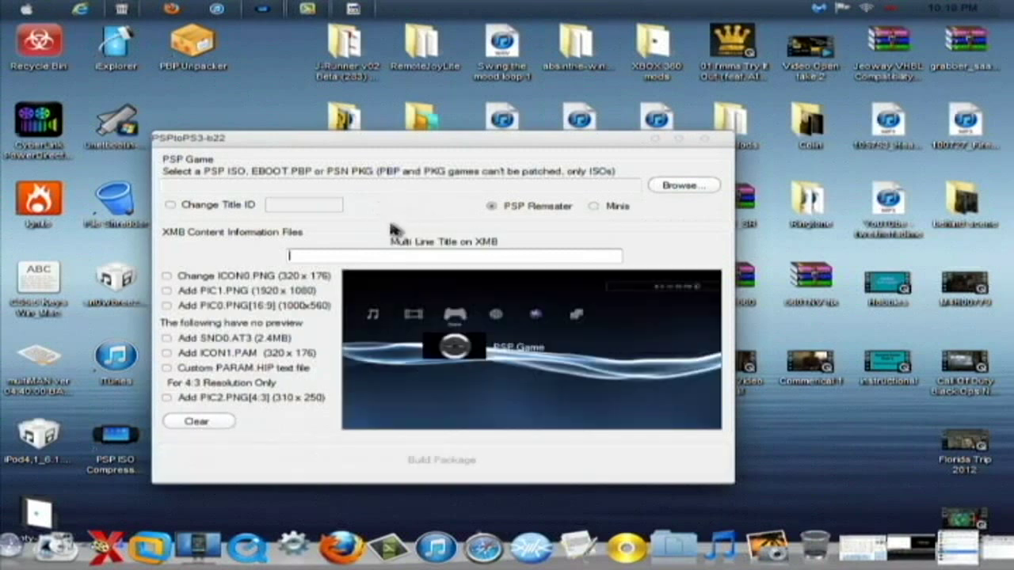
Step: Load Grand_Theft_Auto_Vice_City_Stories from the Documents library's PSP ISO folder into PSPtoPS3 and start building the package
click(683, 188)
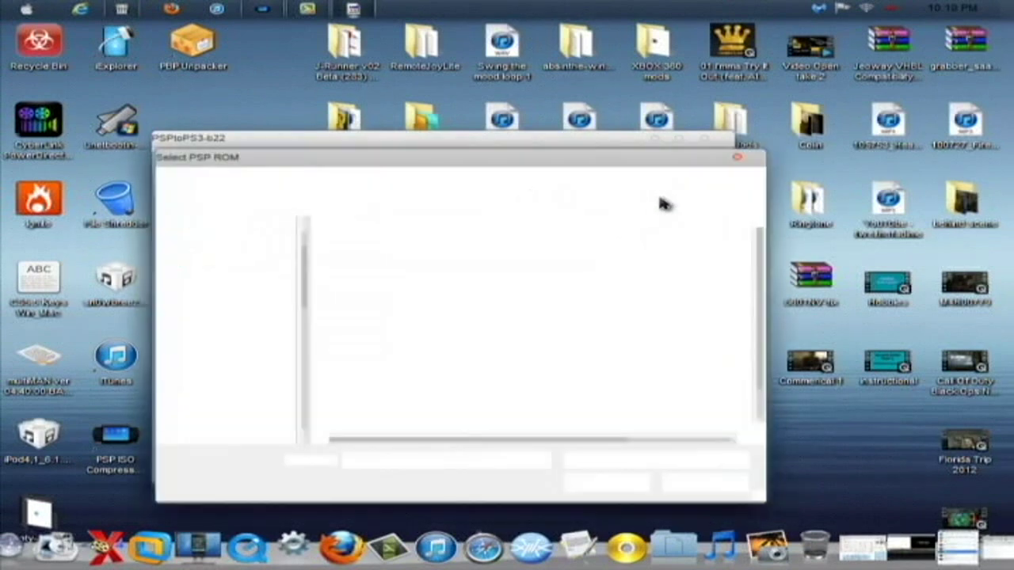
click(258, 227)
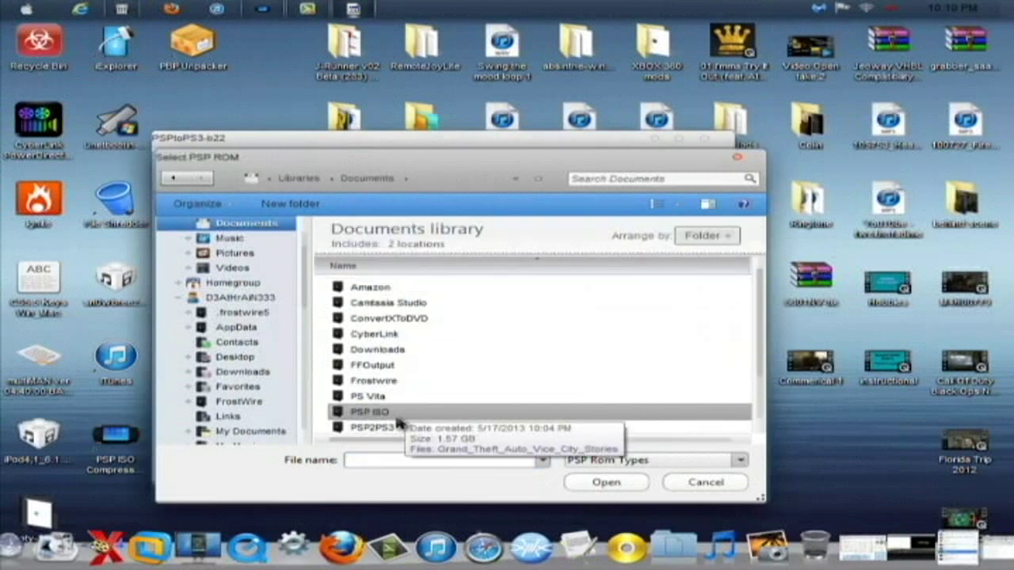
click(404, 413)
double_click(428, 410)
click(495, 295)
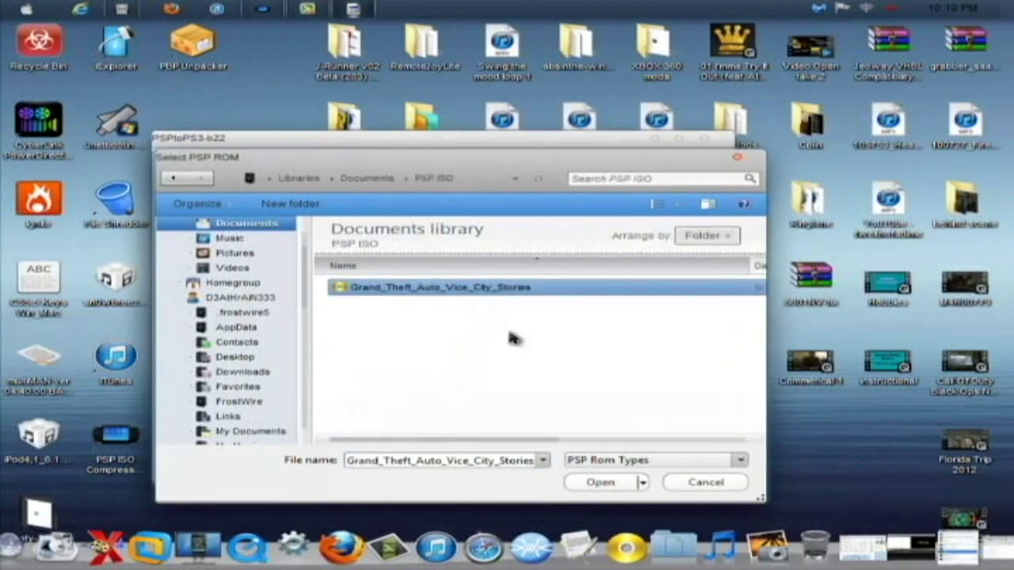
click(615, 482)
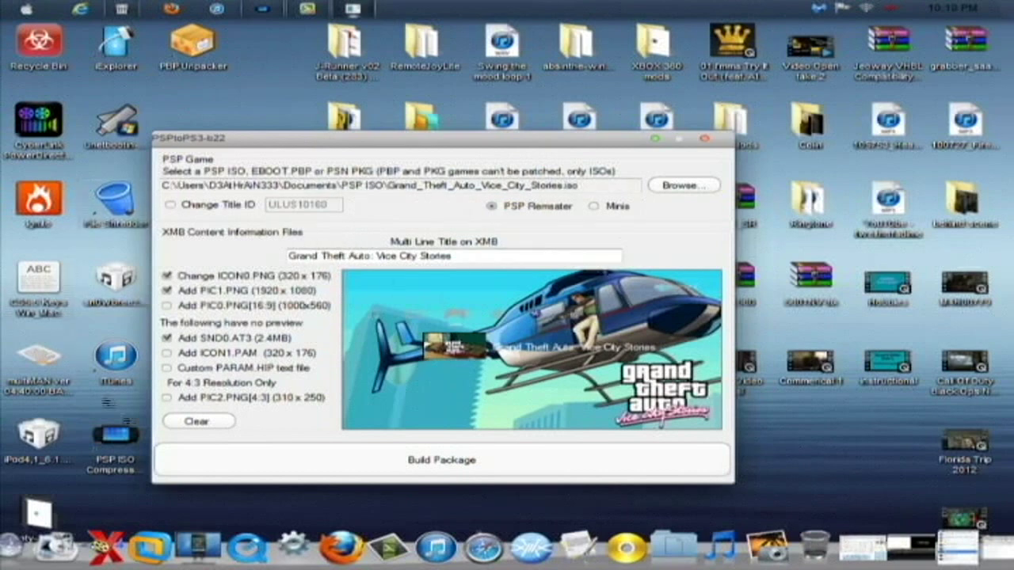
click(487, 469)
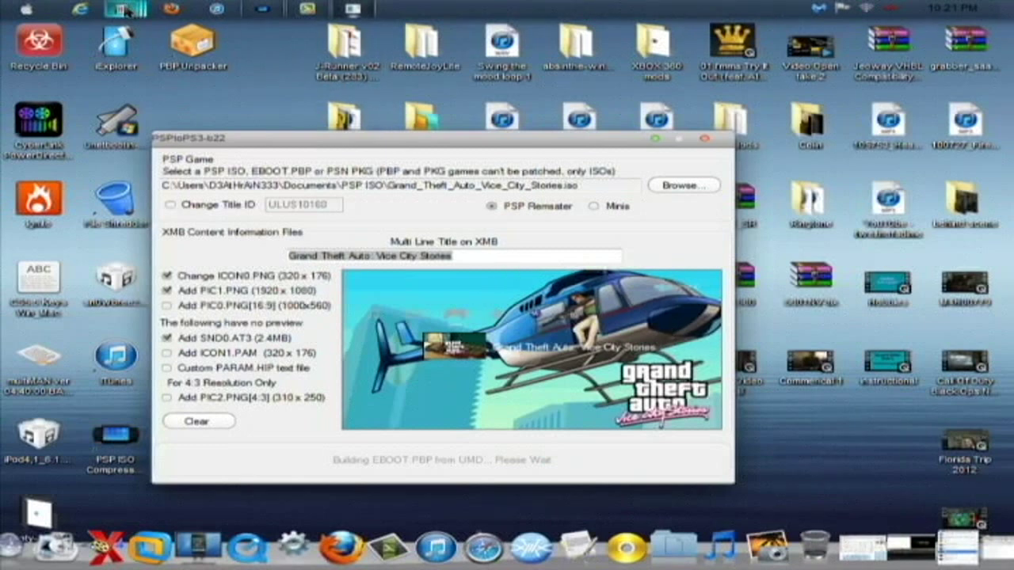
mouse_move(319, 16)
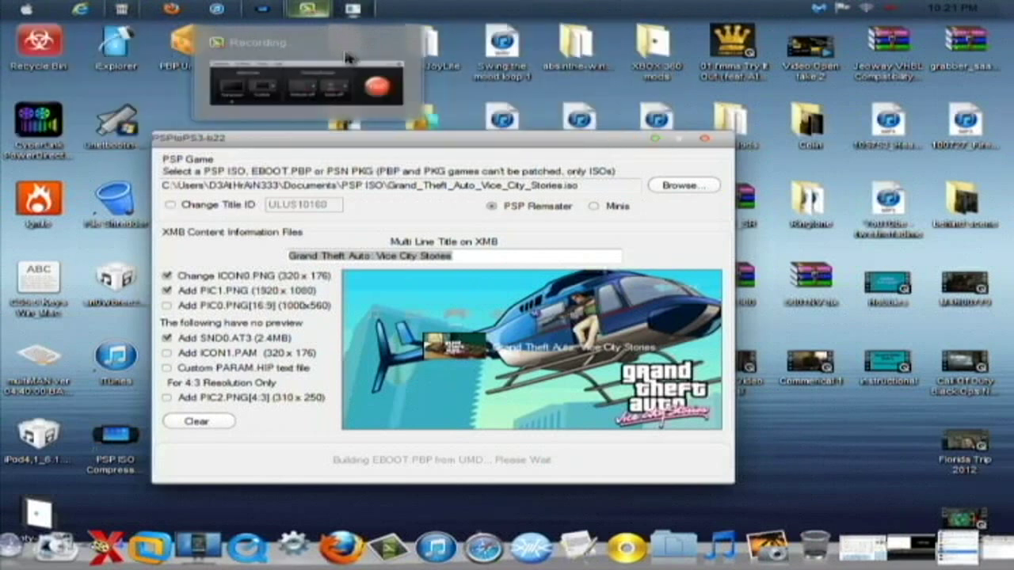
click(347, 57)
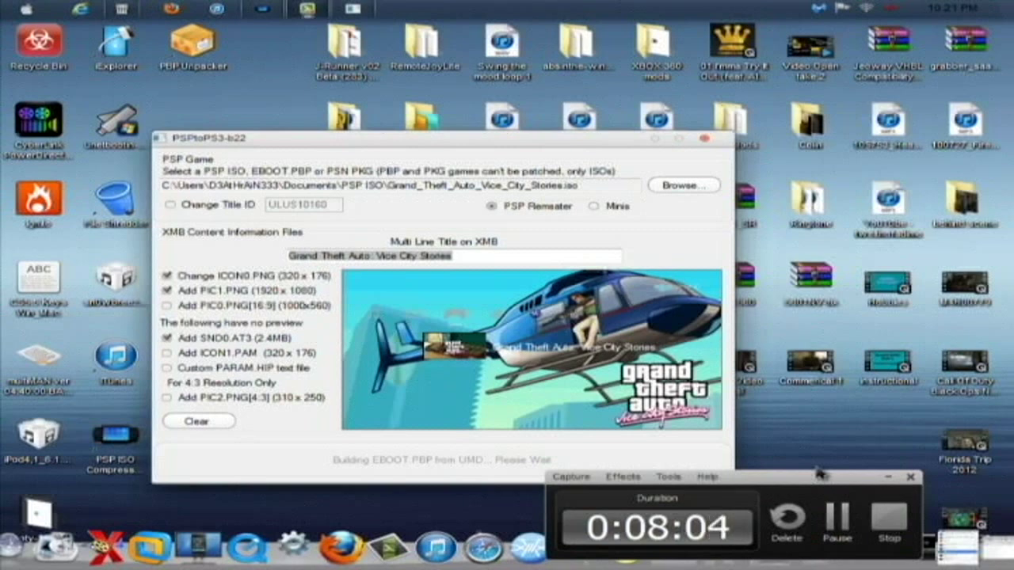
click(838, 518)
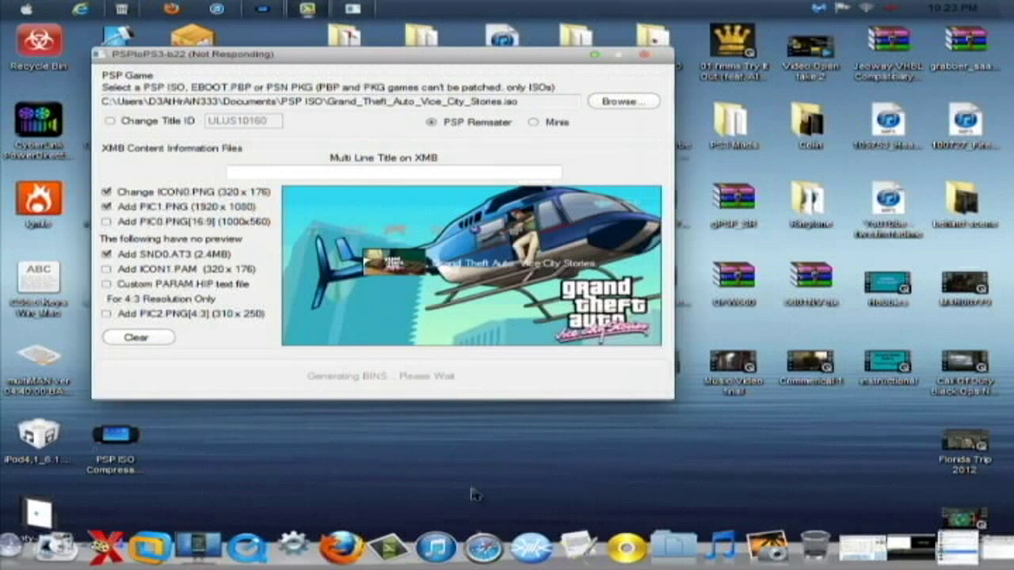
click(301, 10)
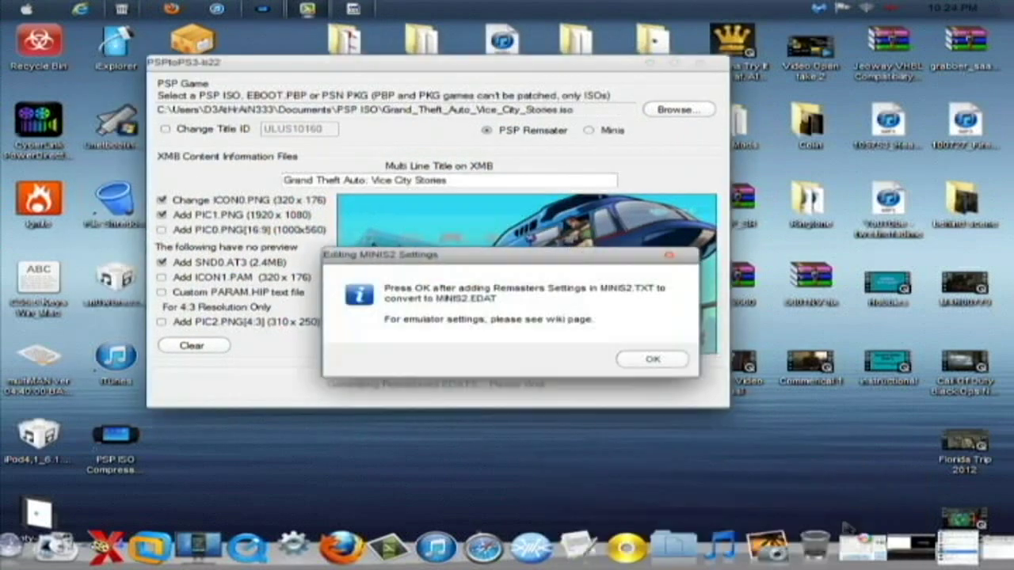
click(843, 524)
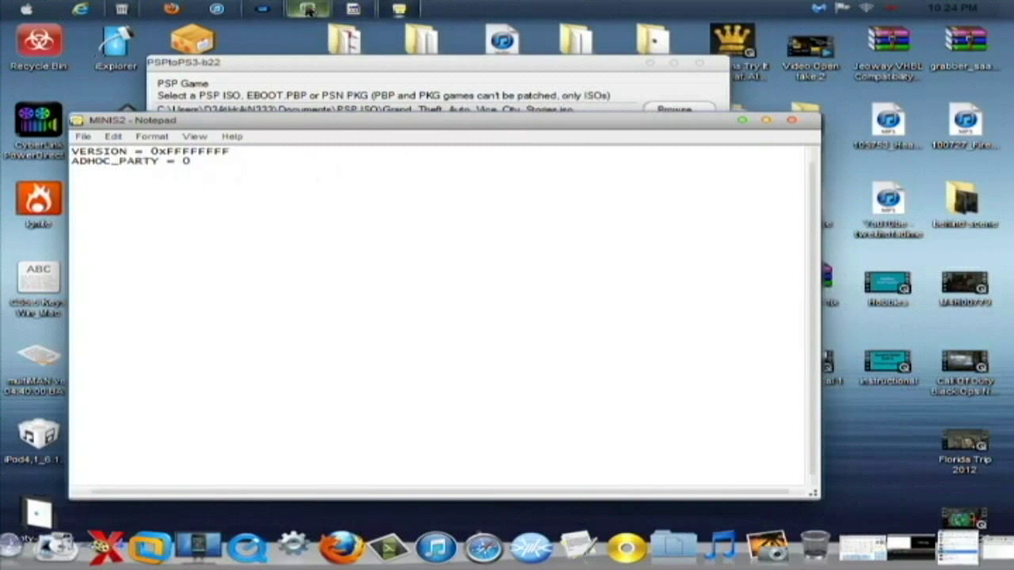
mouse_move(307, 9)
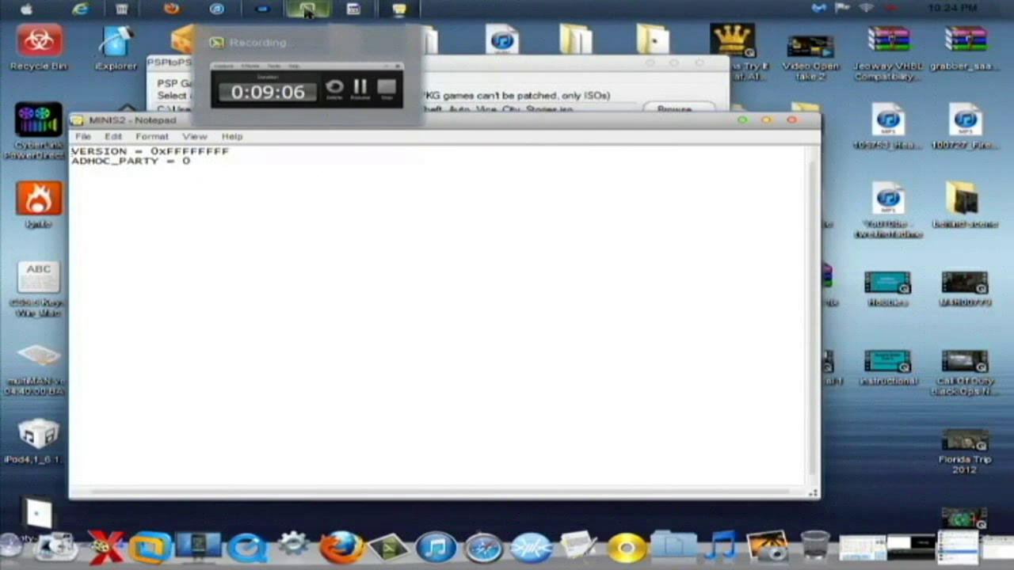
click(307, 10)
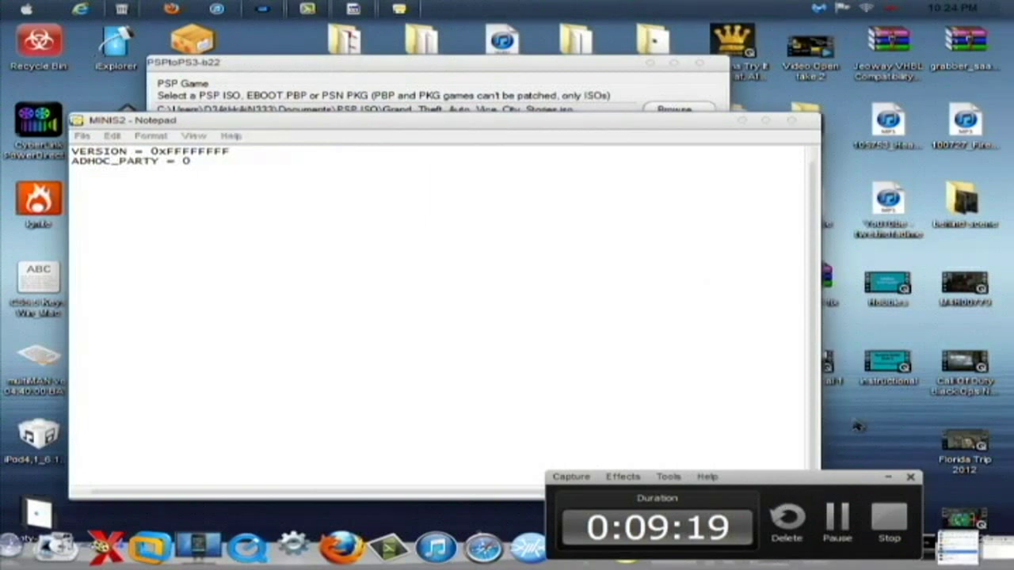
click(894, 477)
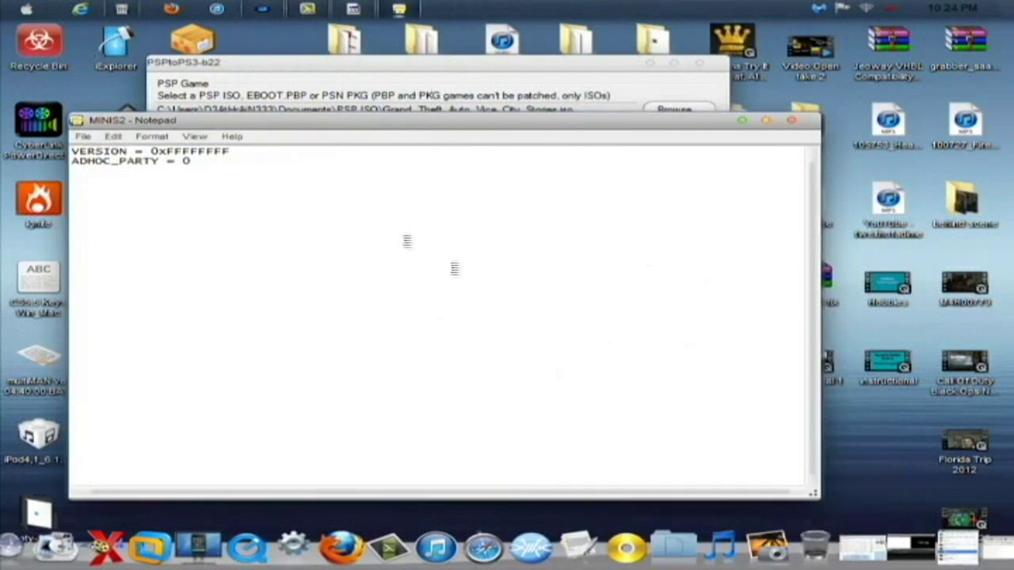
Step: Accept the default MINIS2 settings and close the ULUS10160 folder to continue the package build, moving its console window lower
click(794, 121)
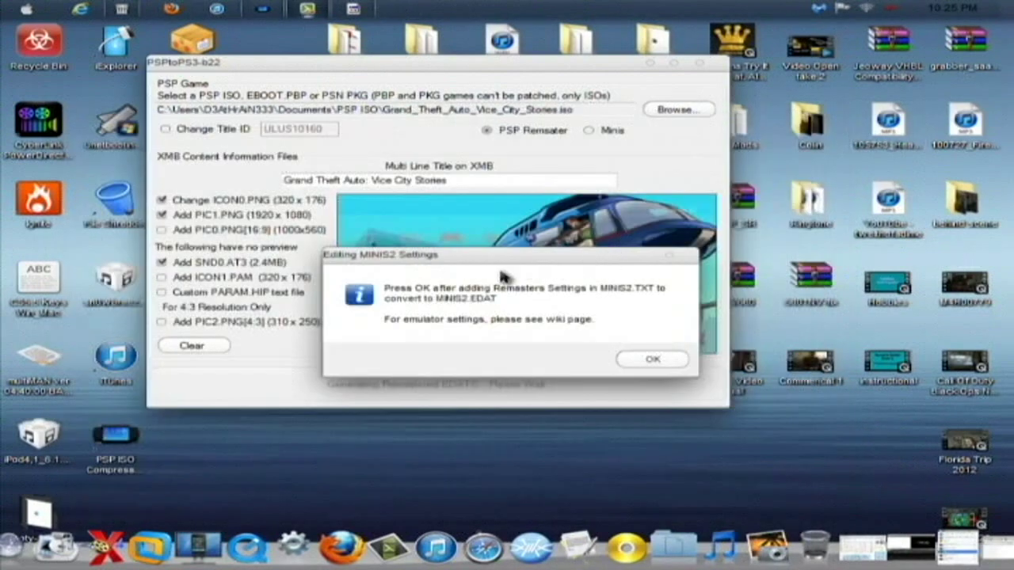
click(651, 359)
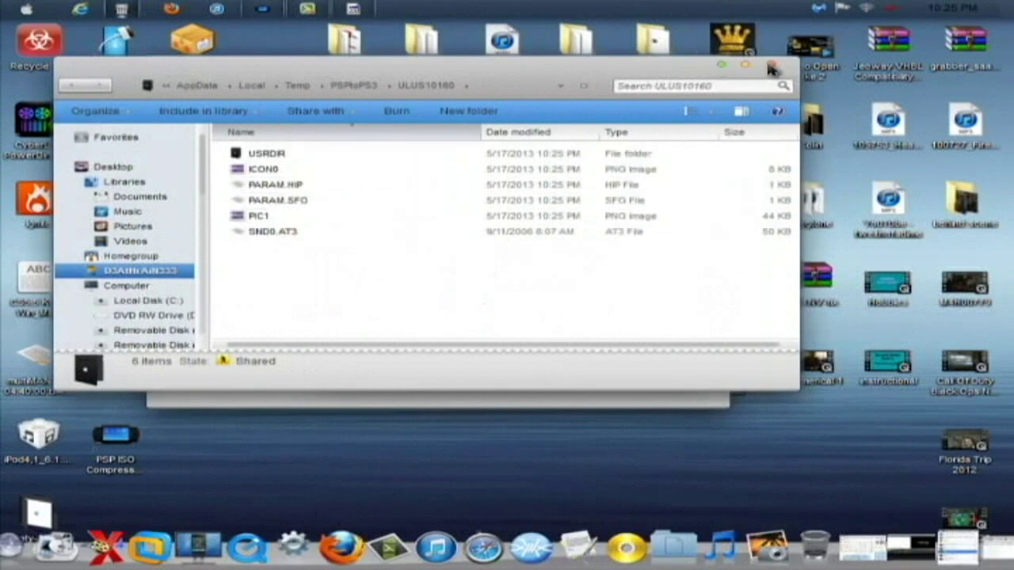
key(alt+F4)
click(656, 356)
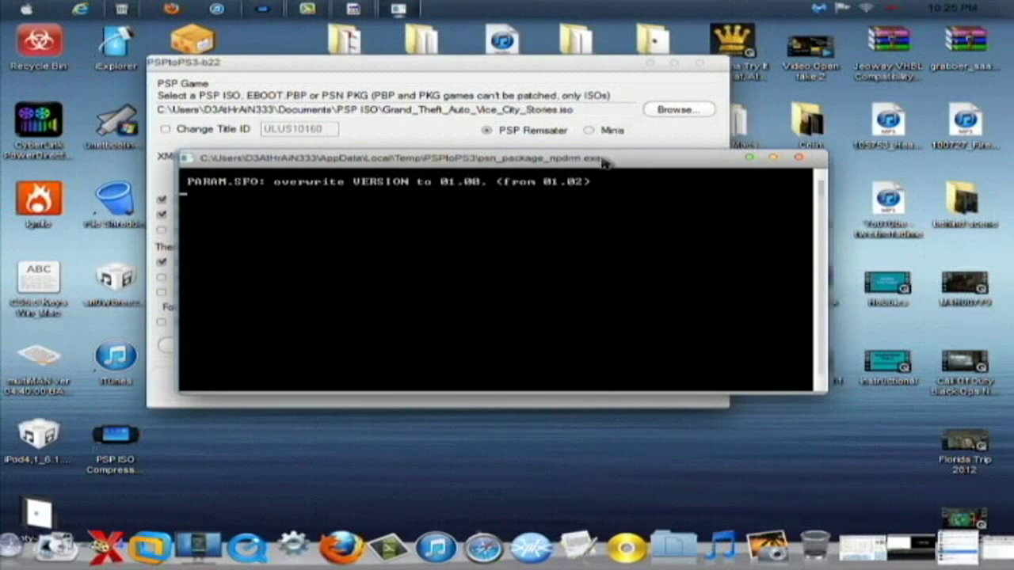
mouse_move(605, 161)
mouse_down()
mouse_move(672, 208)
mouse_move(709, 309)
mouse_up()
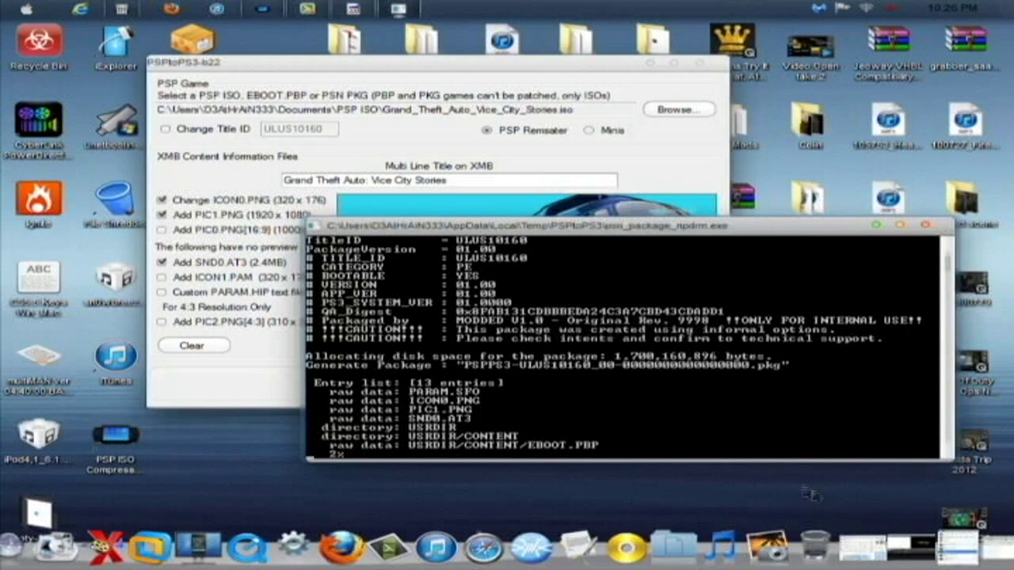
click(307, 8)
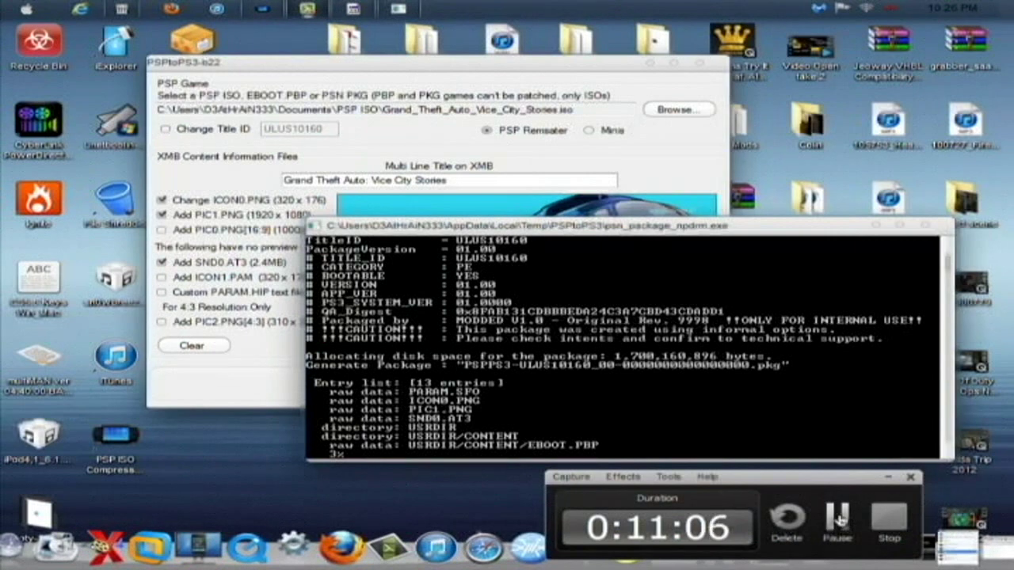
click(838, 519)
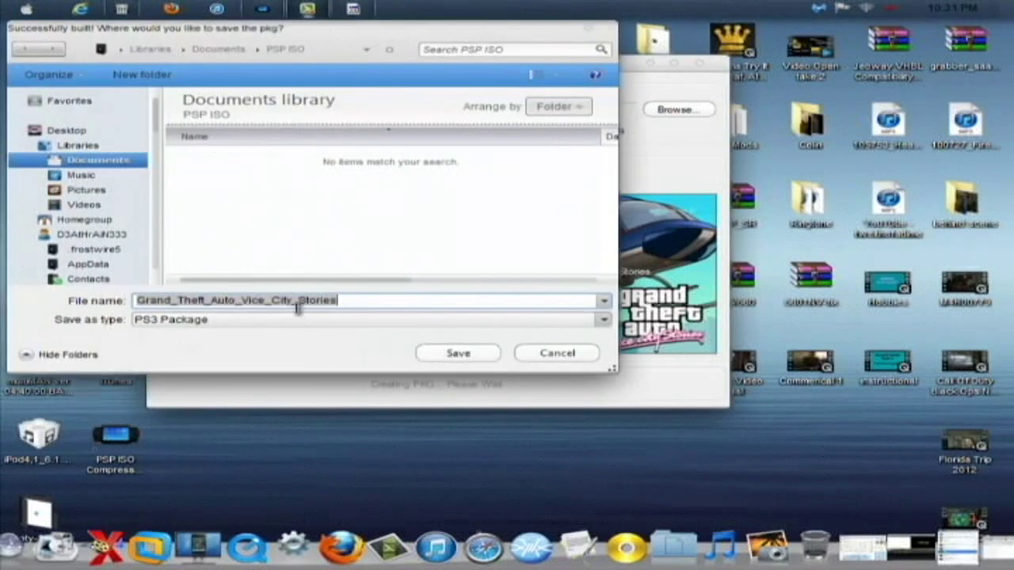
Step: Save the package as Grand_Theft_Auto_Vice_City_Stories in the Documents library's PSP2PS3 Packages folder, and minimize PSPtoPS3
click(89, 160)
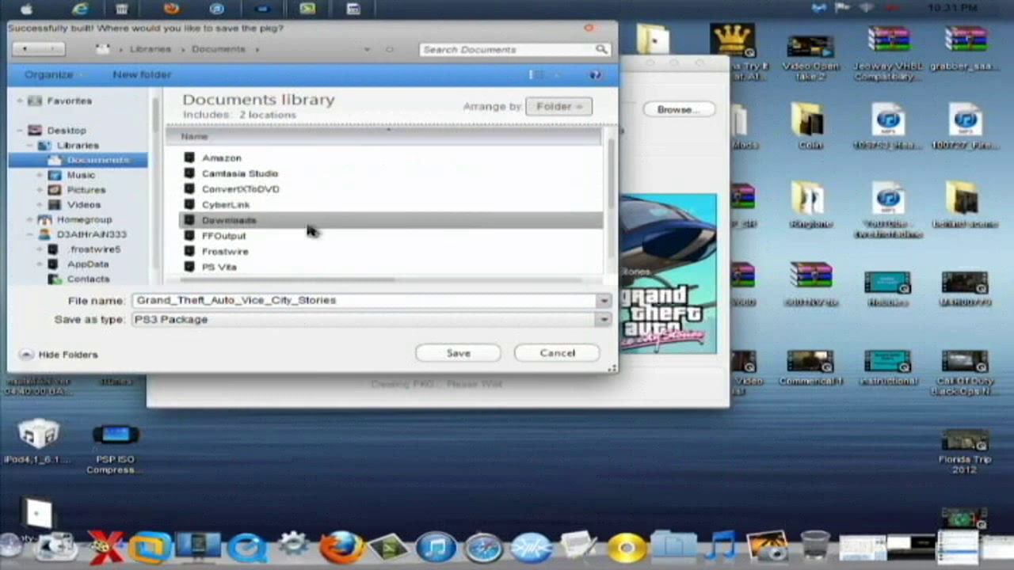
click(309, 226)
scroll(308, 226, down, 2)
scroll(308, 230, down, 1)
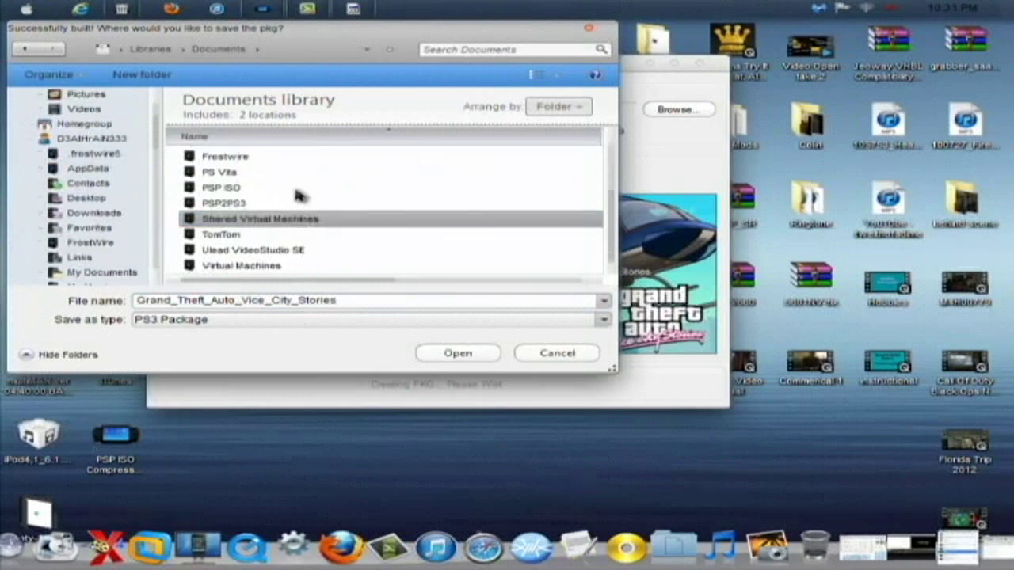
scroll(297, 192, up, 1)
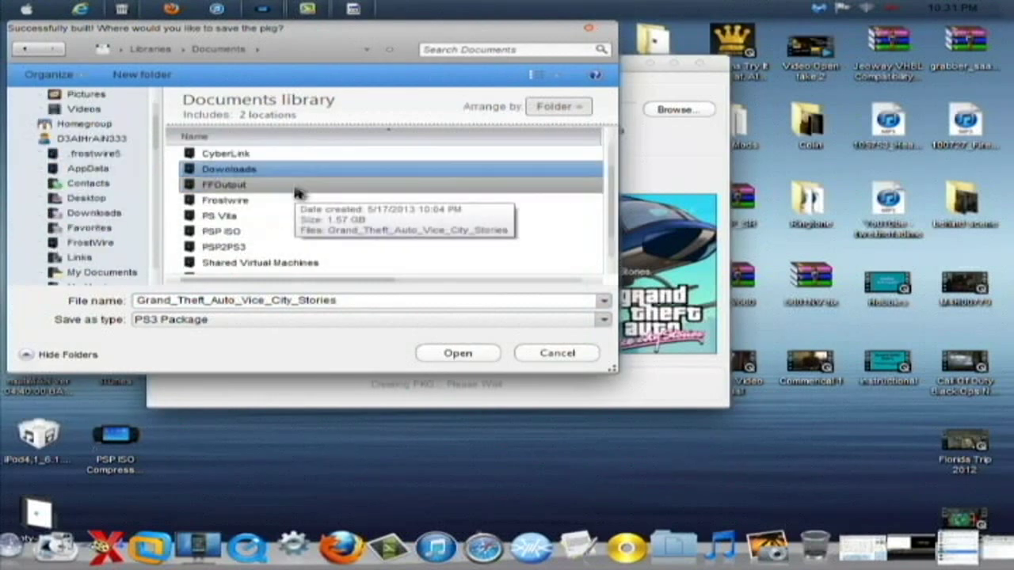
double_click(268, 247)
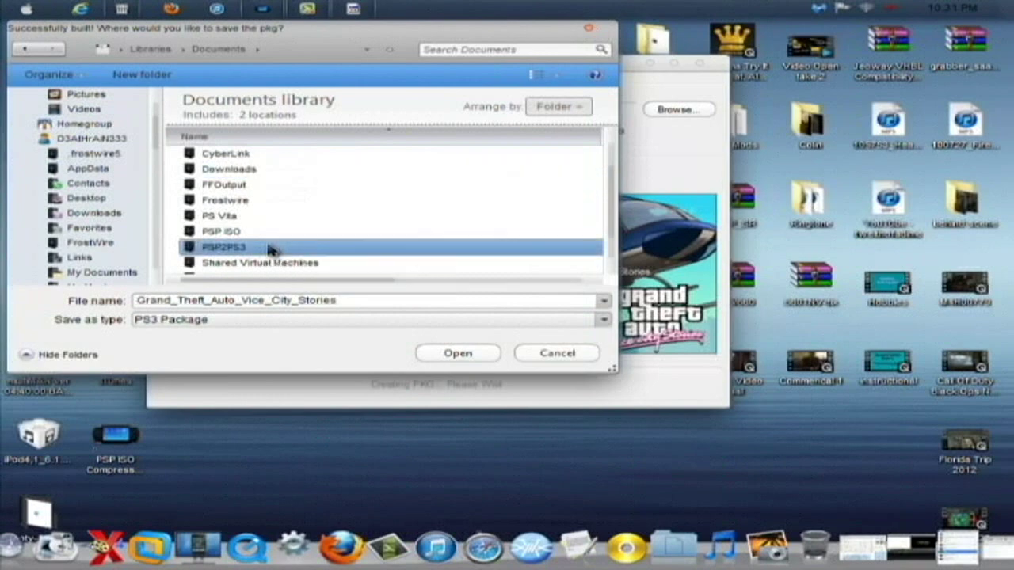
double_click(237, 167)
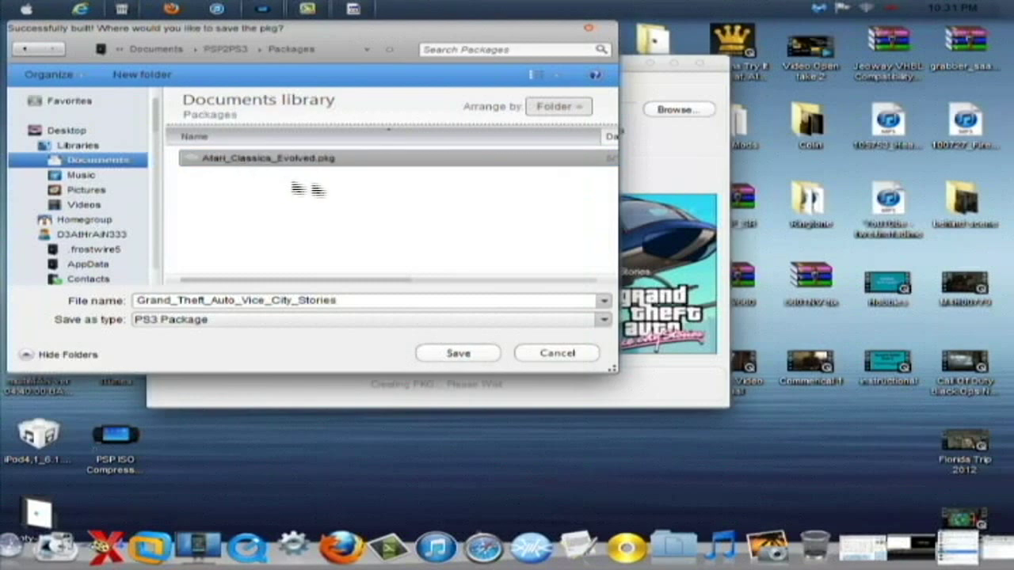
click(457, 356)
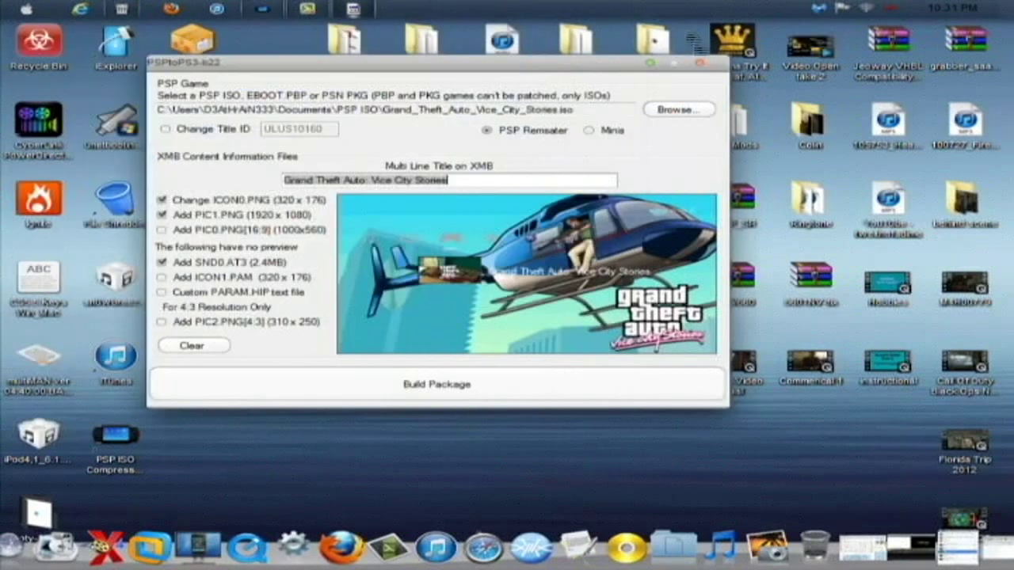
click(650, 64)
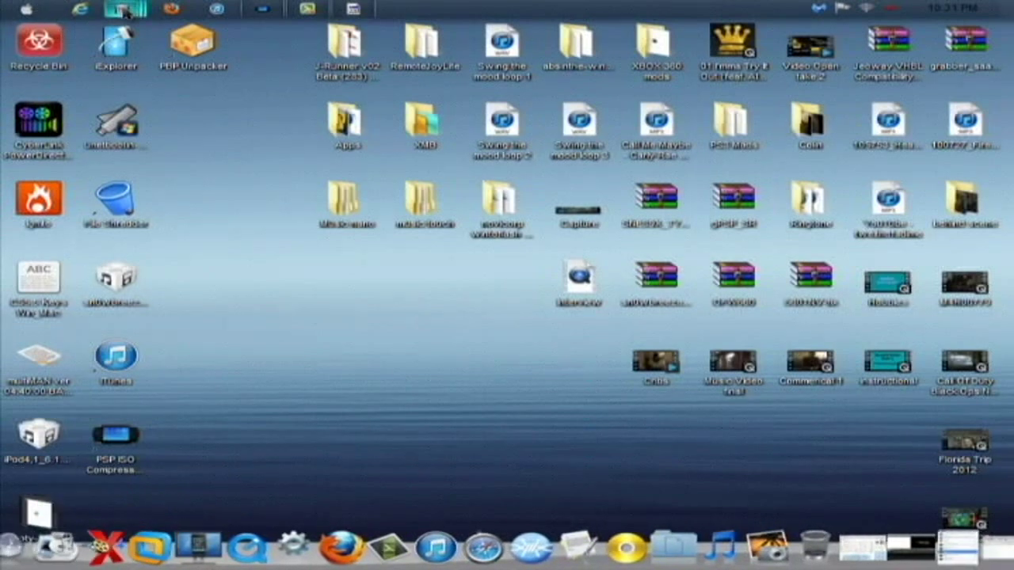
Step: Bring up the Packages window on Removable Disk (O:) and reopen that folder from the drive's root
mouse_move(124, 9)
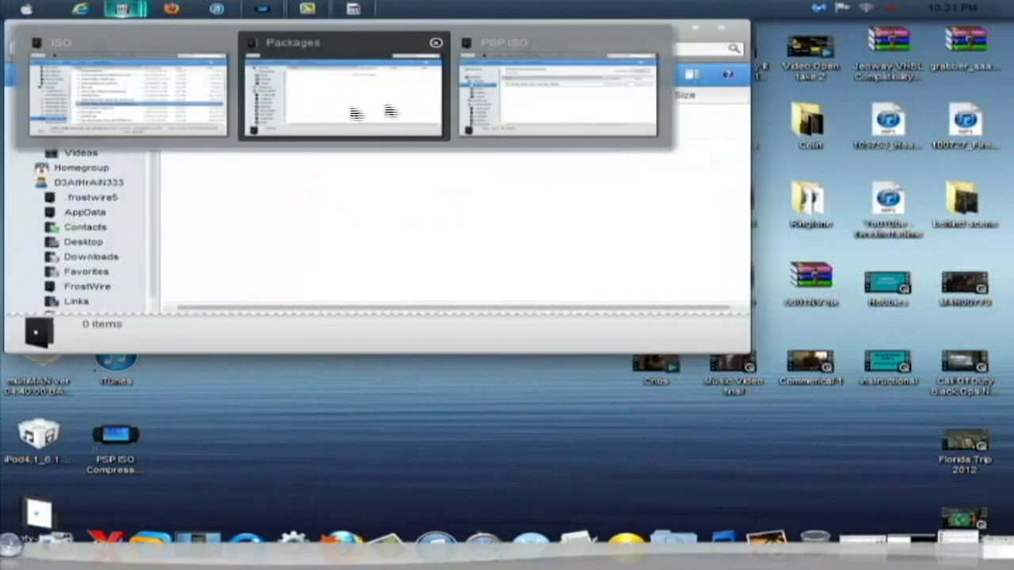
click(354, 114)
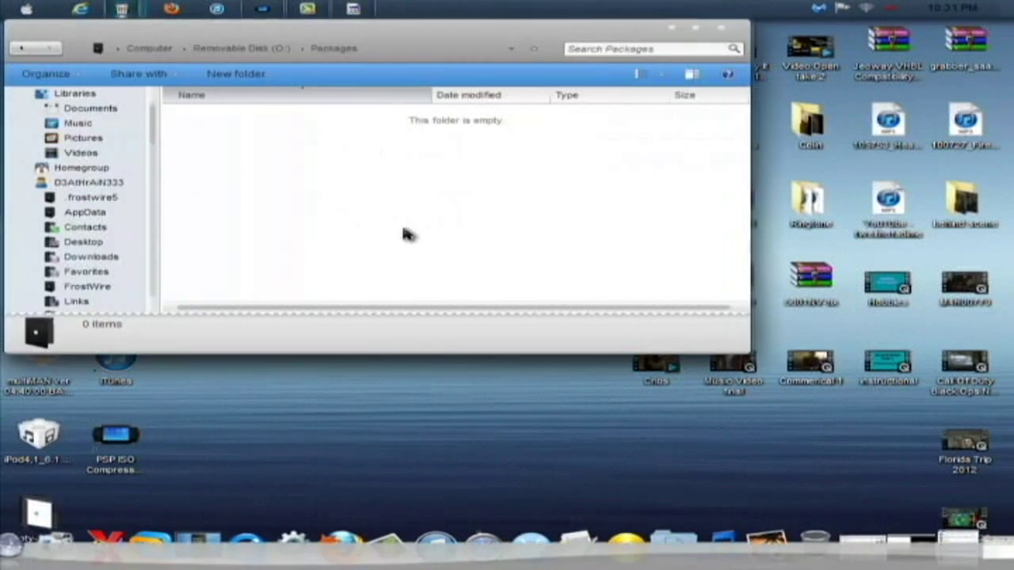
click(228, 50)
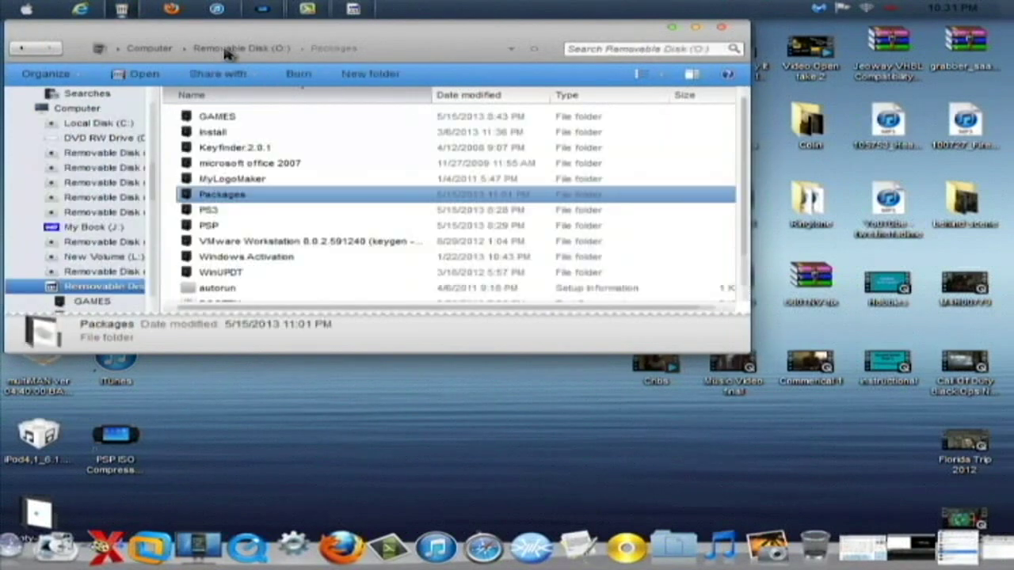
double_click(245, 198)
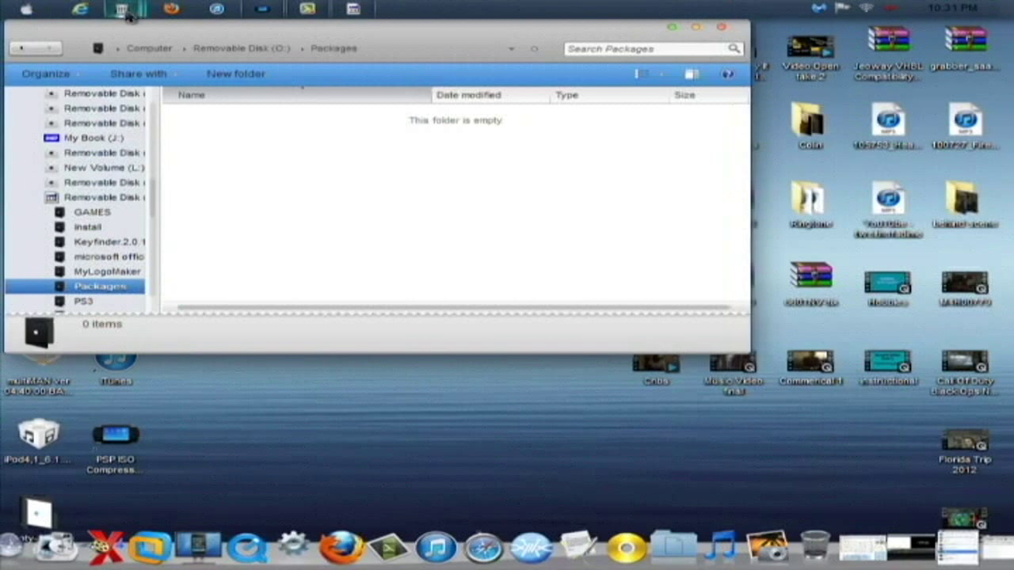
Step: Switch to the PSP ISO window and open the Packages folder inside PSP2PS3 in the Documents library
mouse_move(125, 12)
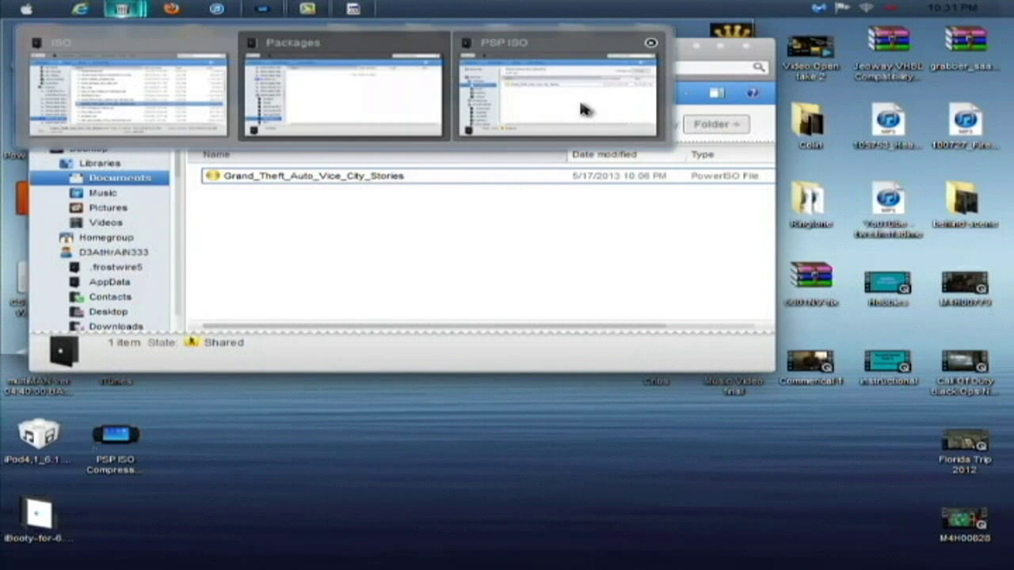
click(582, 111)
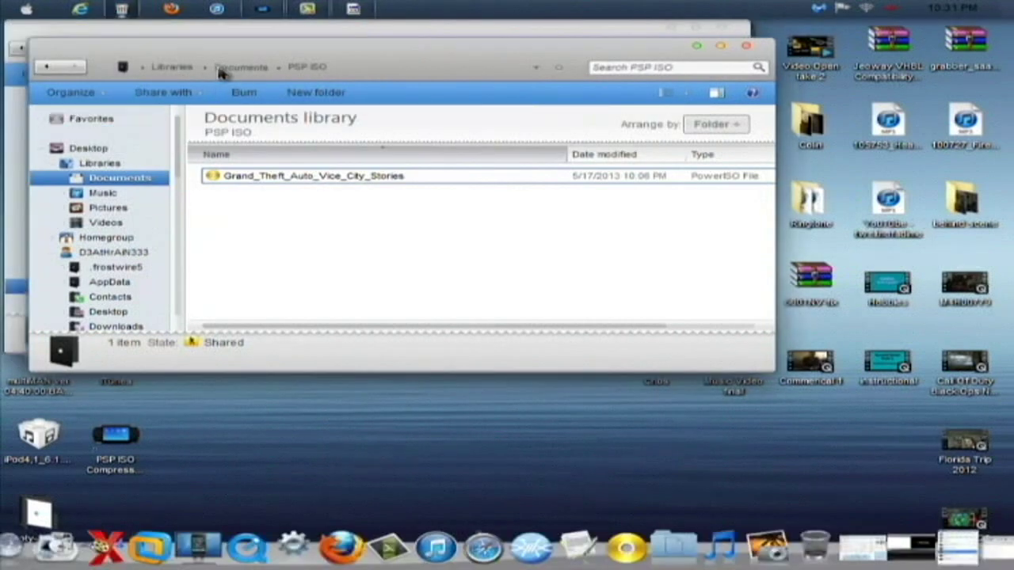
click(221, 70)
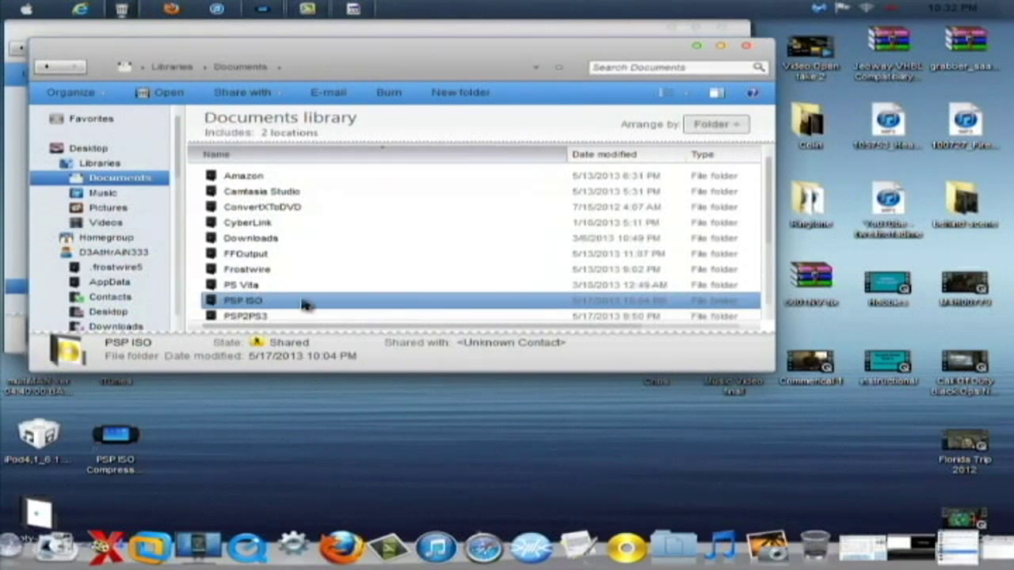
scroll(301, 305, down, 2)
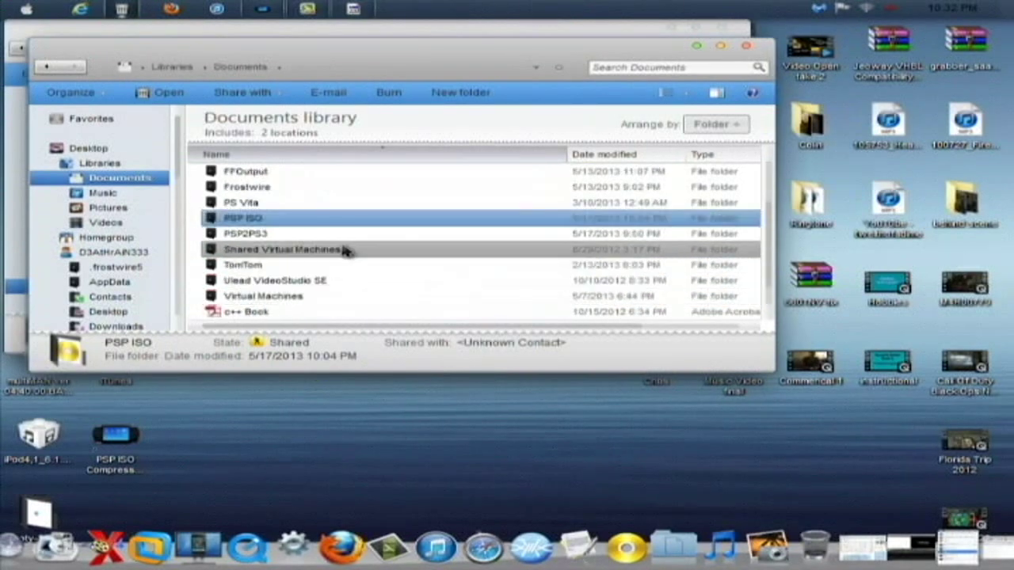
double_click(289, 235)
double_click(281, 179)
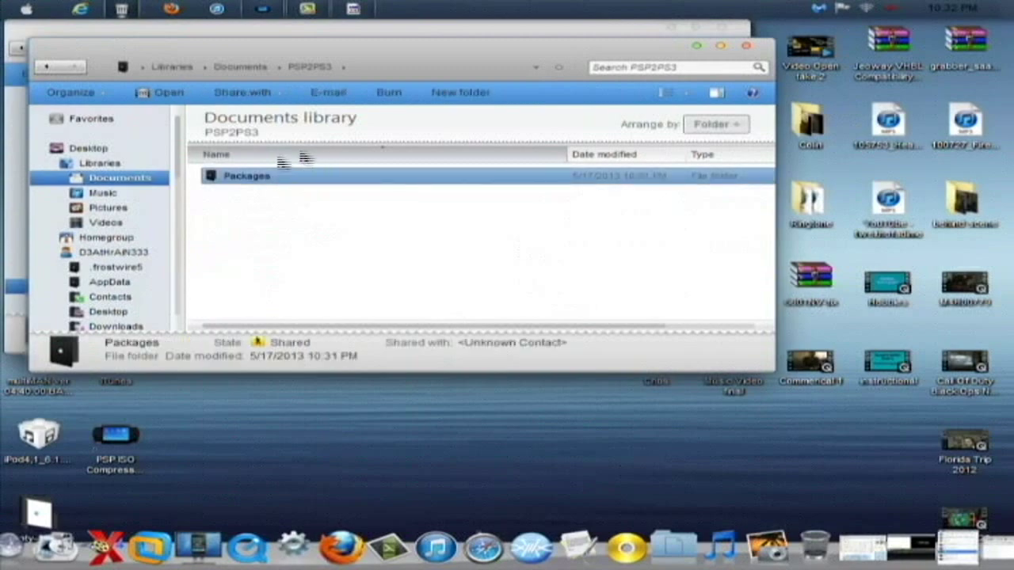
Step: Copy Grand_Theft_Auto_Vice_City_Stories.pkg into the Packages folder on Removable Disk (O:), moving the source window aside
click(294, 193)
drag(407, 48, 883, 99)
drag(816, 248, 364, 190)
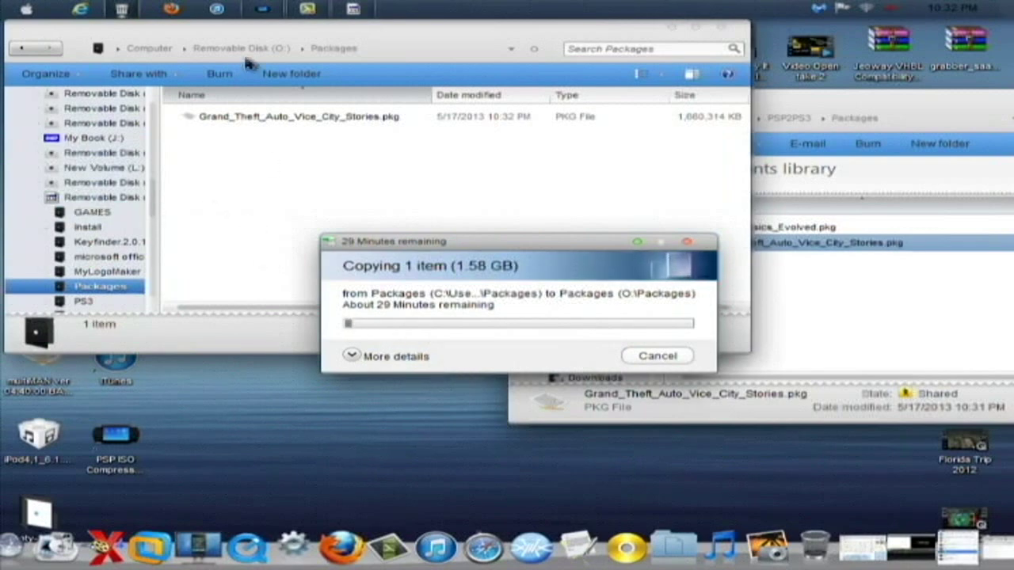
click(305, 11)
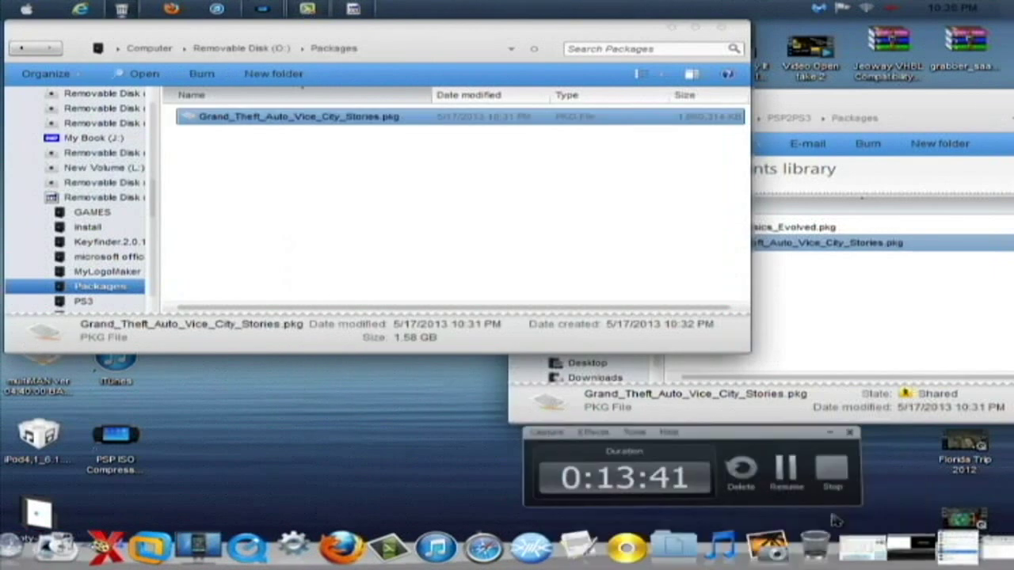
click(833, 516)
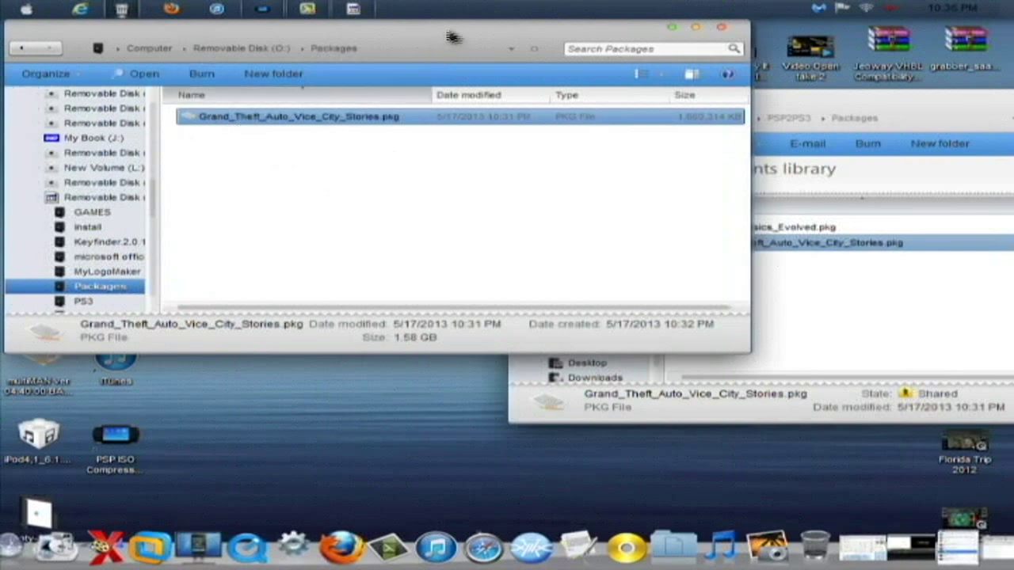
drag(448, 37, 561, 89)
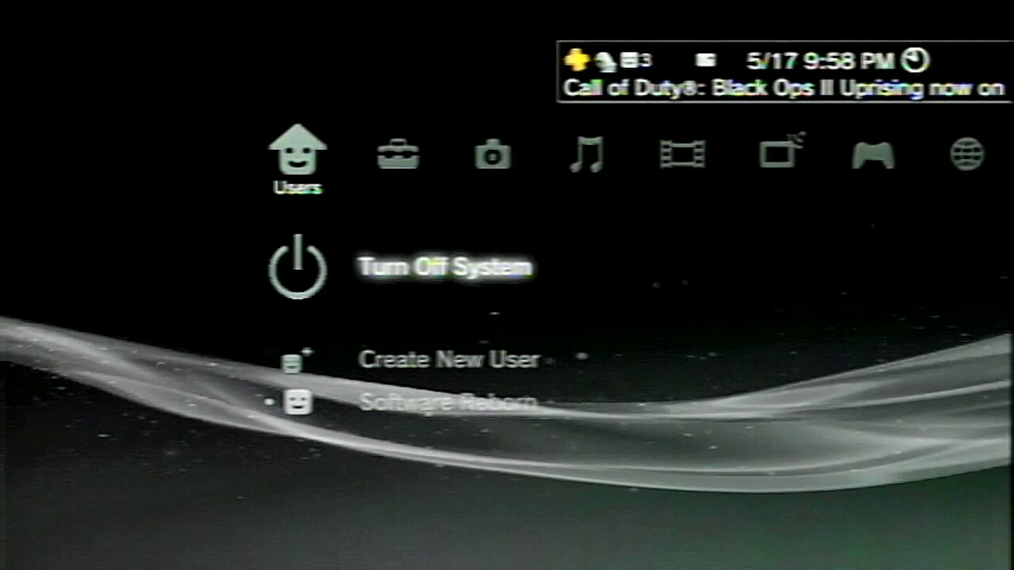
Step: Switch to the PS3's XMB and go to the Game category
key(Right)
key(Right)
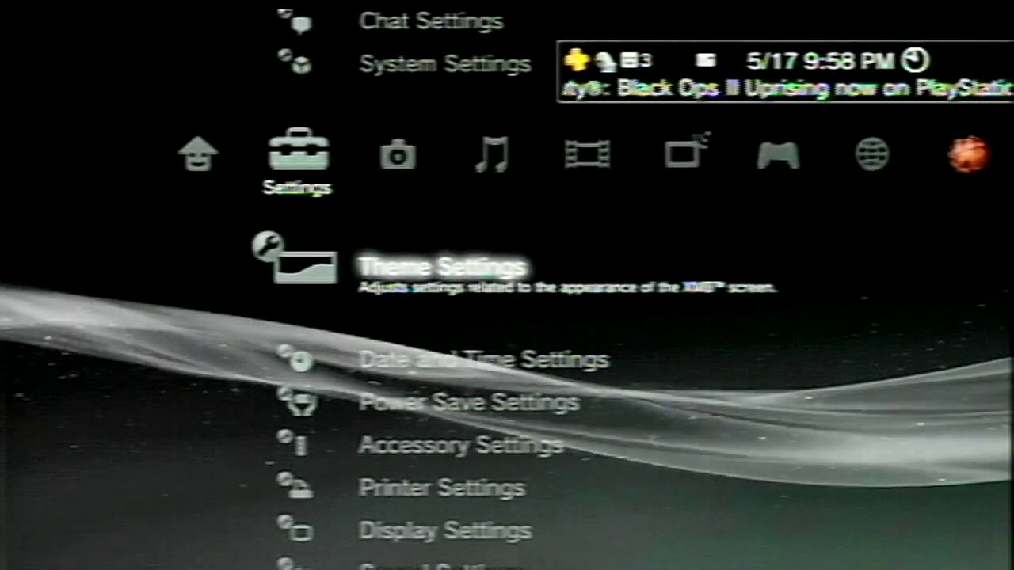
key(Right)
key(Right)
key(Right)
key(Right)
key(Right)
key(Right)
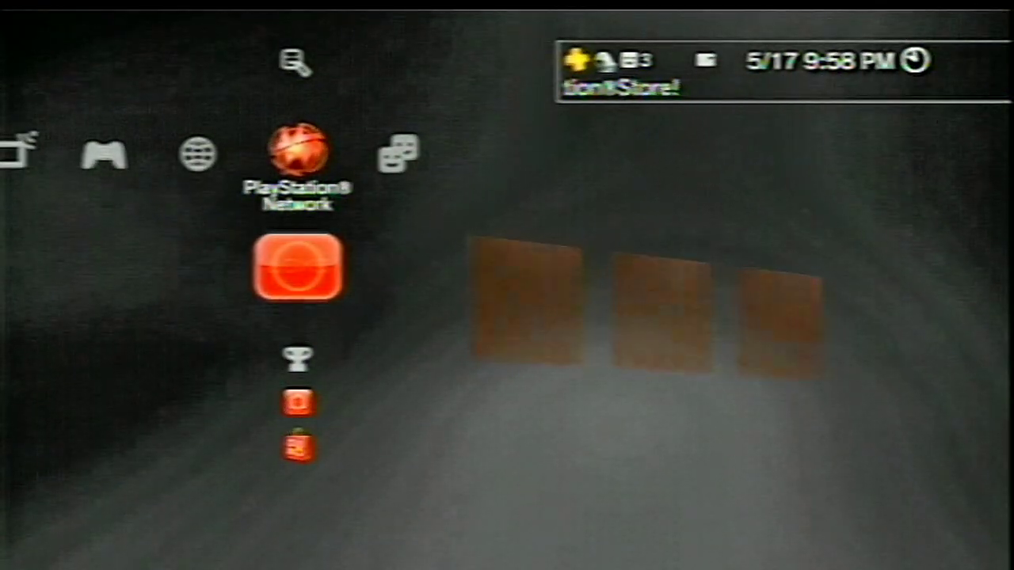
key(Left)
key(Left)
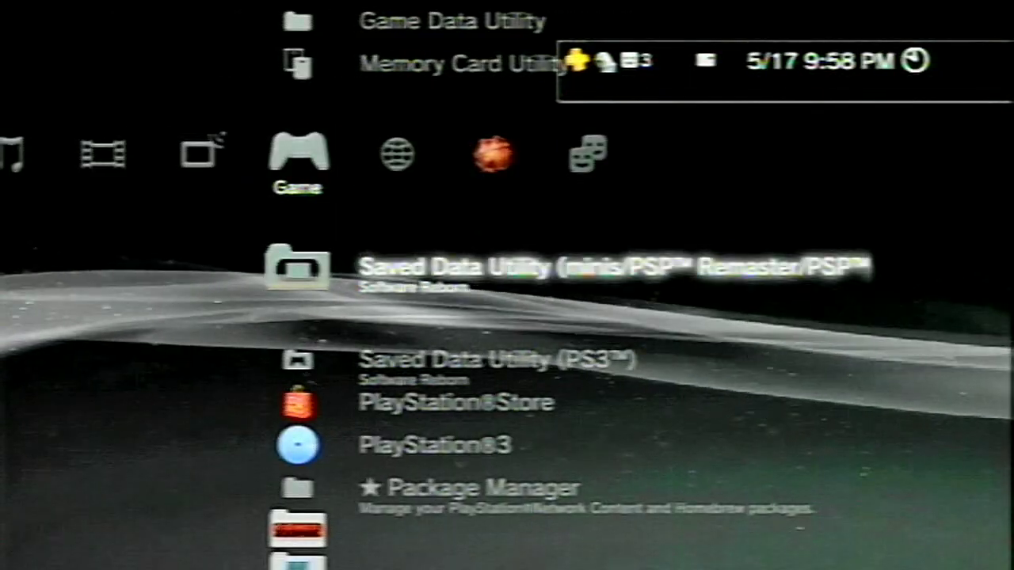
Step: Open Install Package Files in the Game category's Package Manager
key(Down)
key(Down)
key(Down)
key(Down)
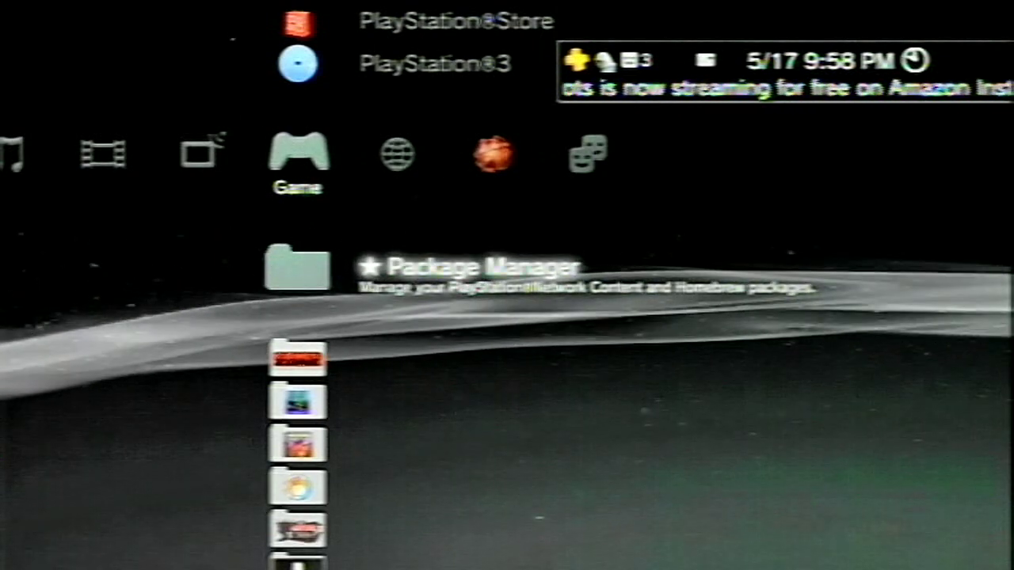
key(Return)
key(Down)
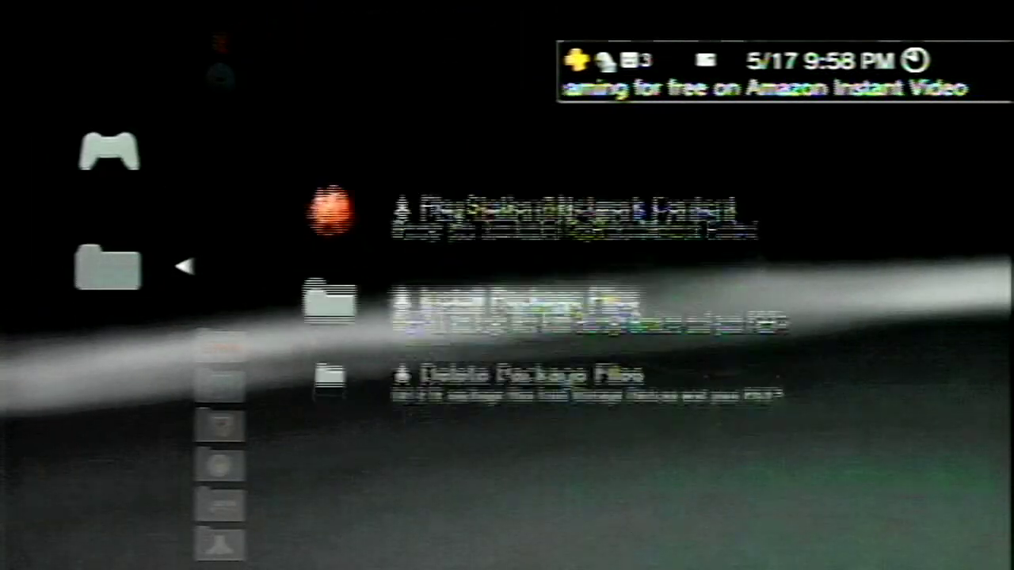
key(Return)
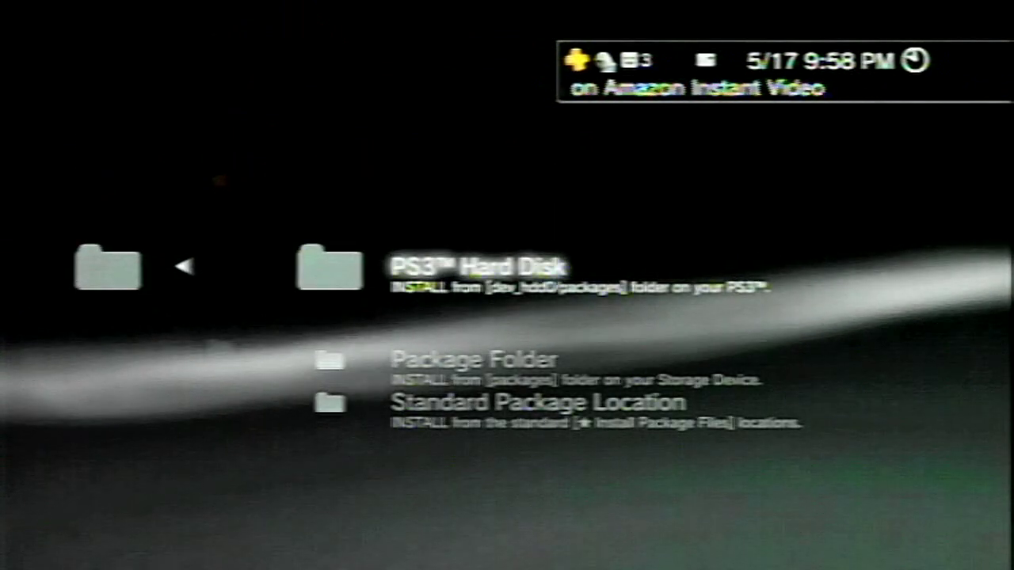
Step: Open the storage device's Package Folder and start installing Grand_Theft_Auto_Vice_City_Stories.pkg
key(Down)
key(Return)
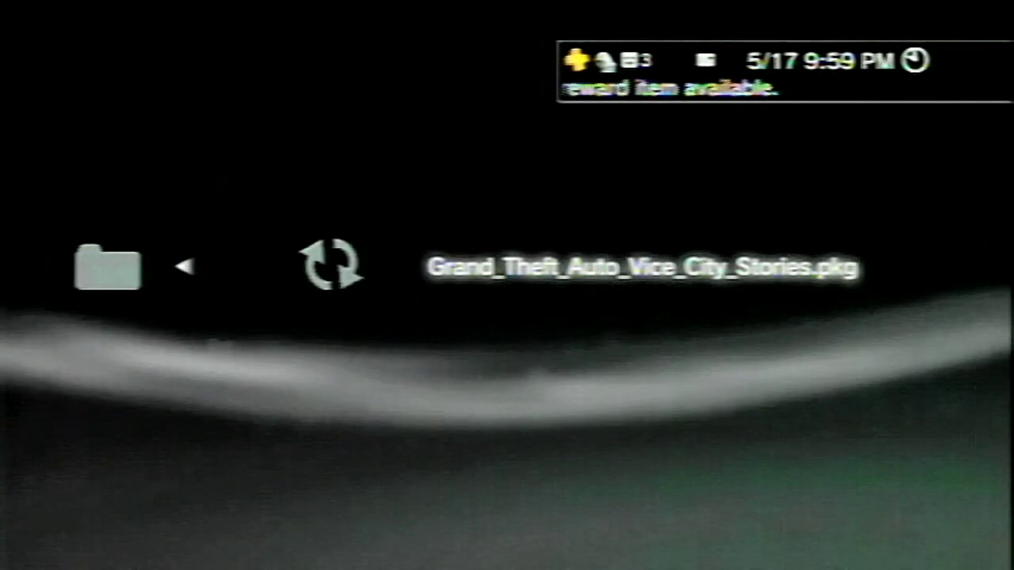
key(Return)
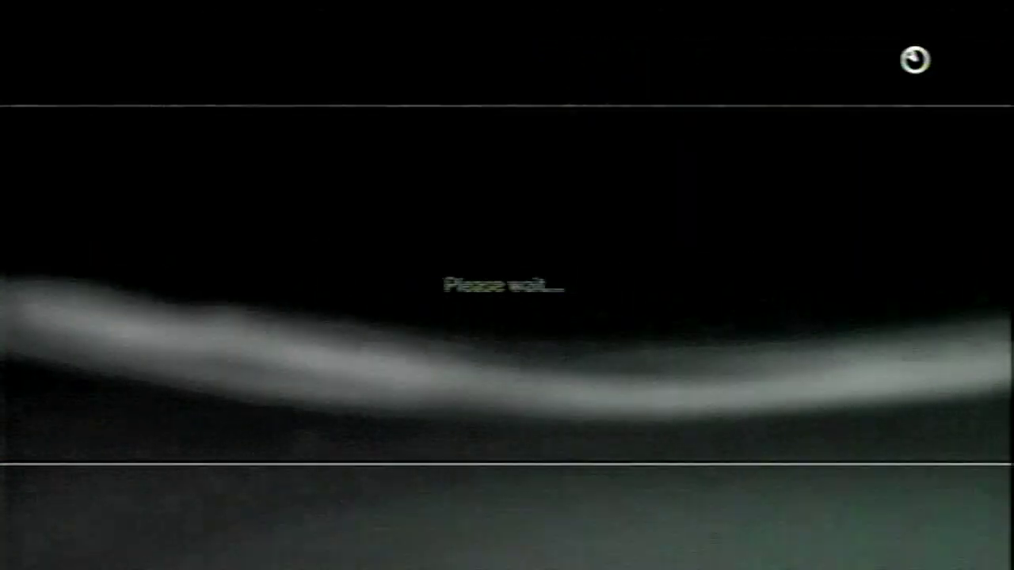